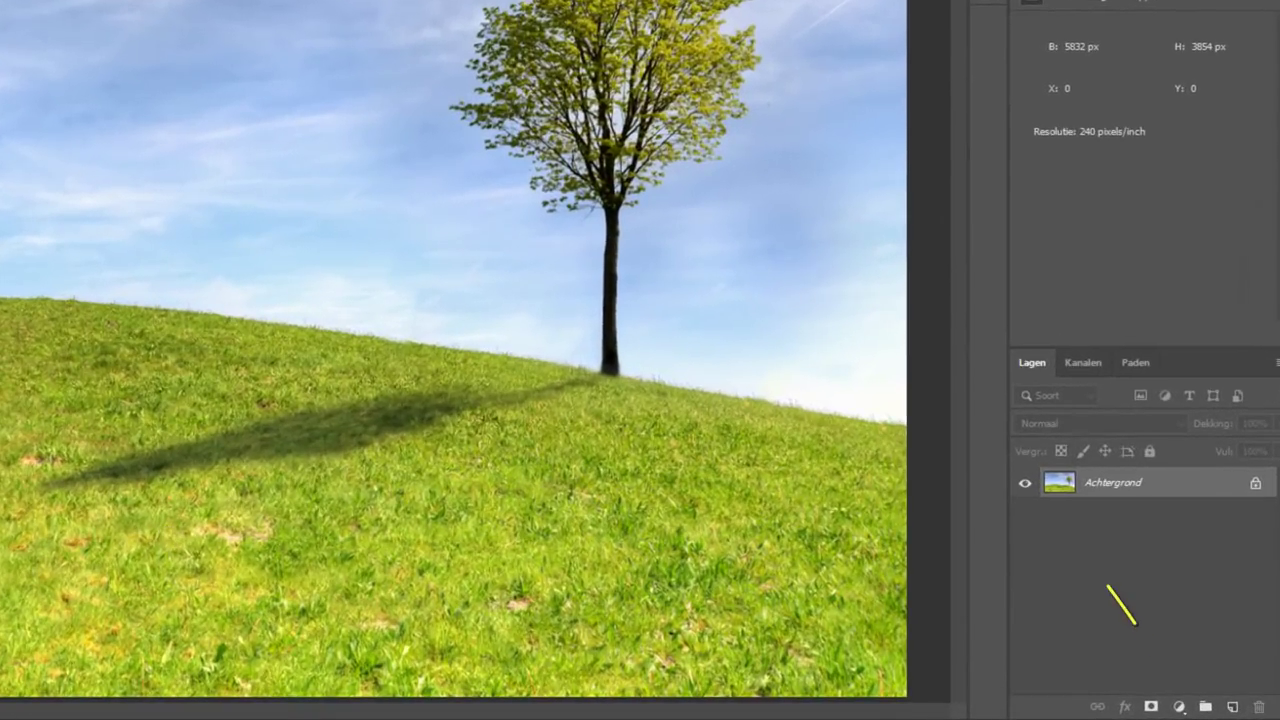
Add a red #bb3838 solid colour fill layer and duplicate the Achtergrond layer
left_click(1178, 707)
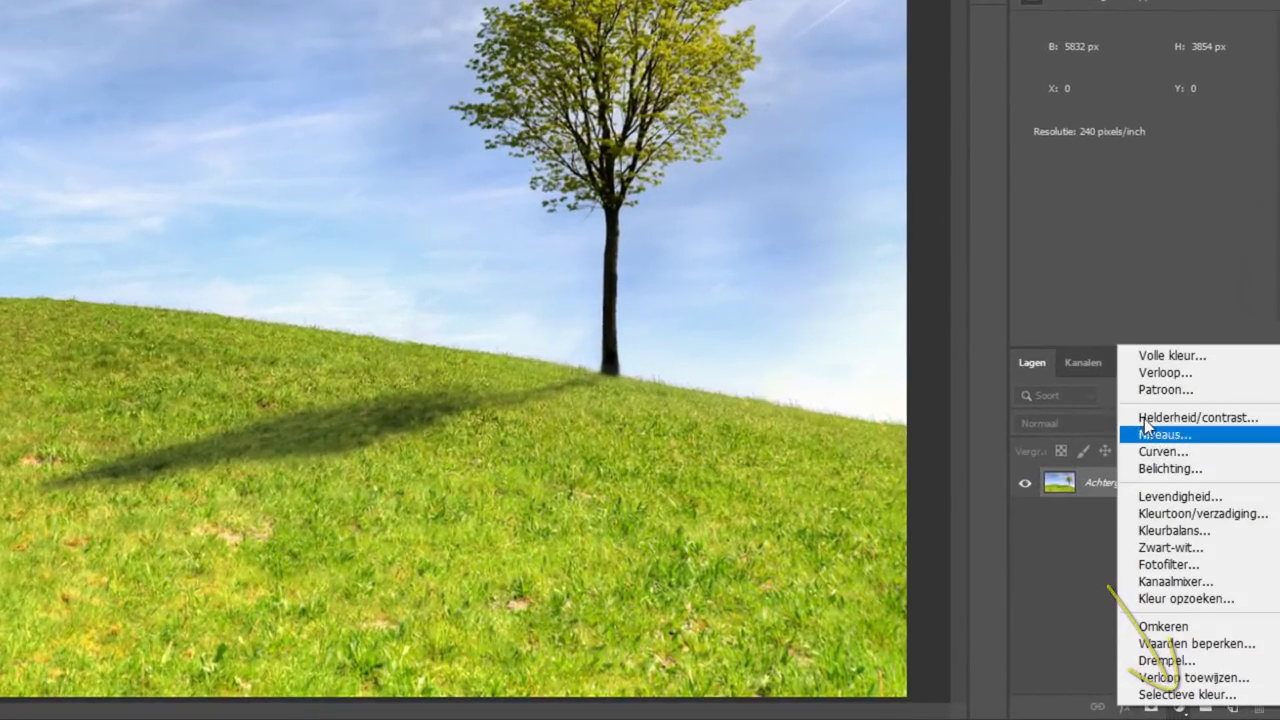
left_click(1165, 355)
left_click(814, 161)
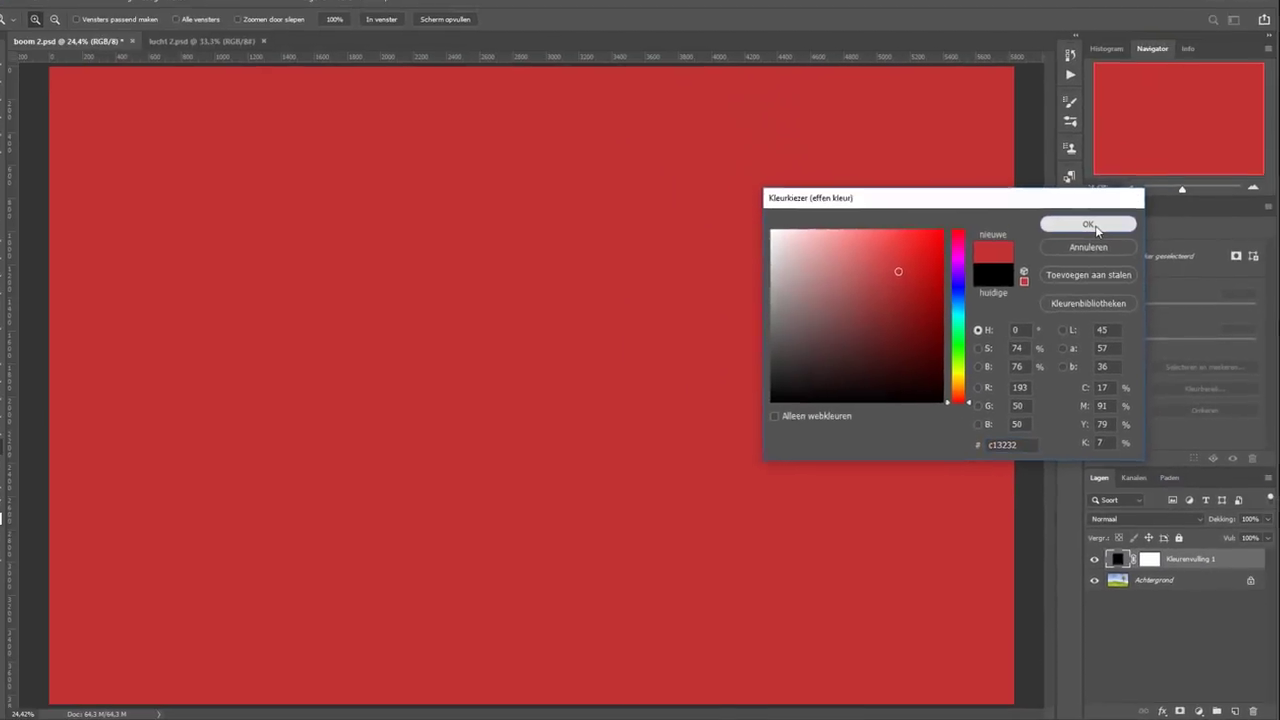
left_click(1063, 103)
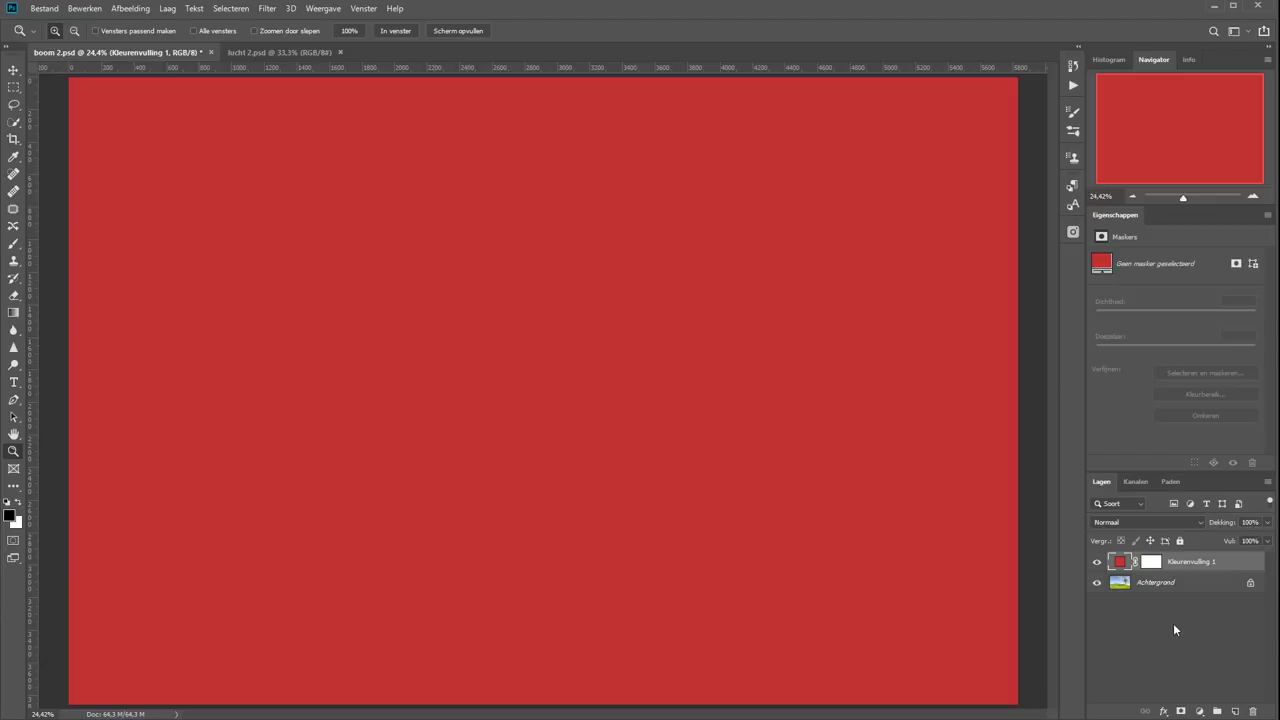
left_click(1156, 584)
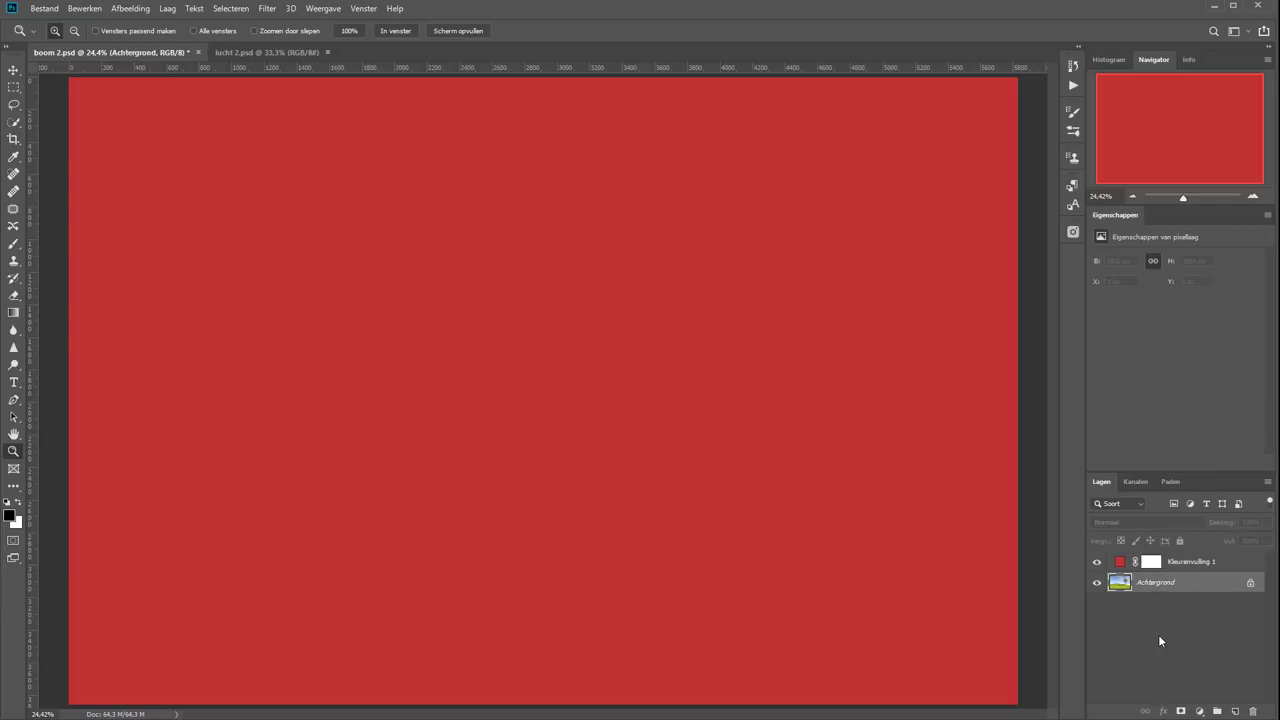
key("ctrl+j")
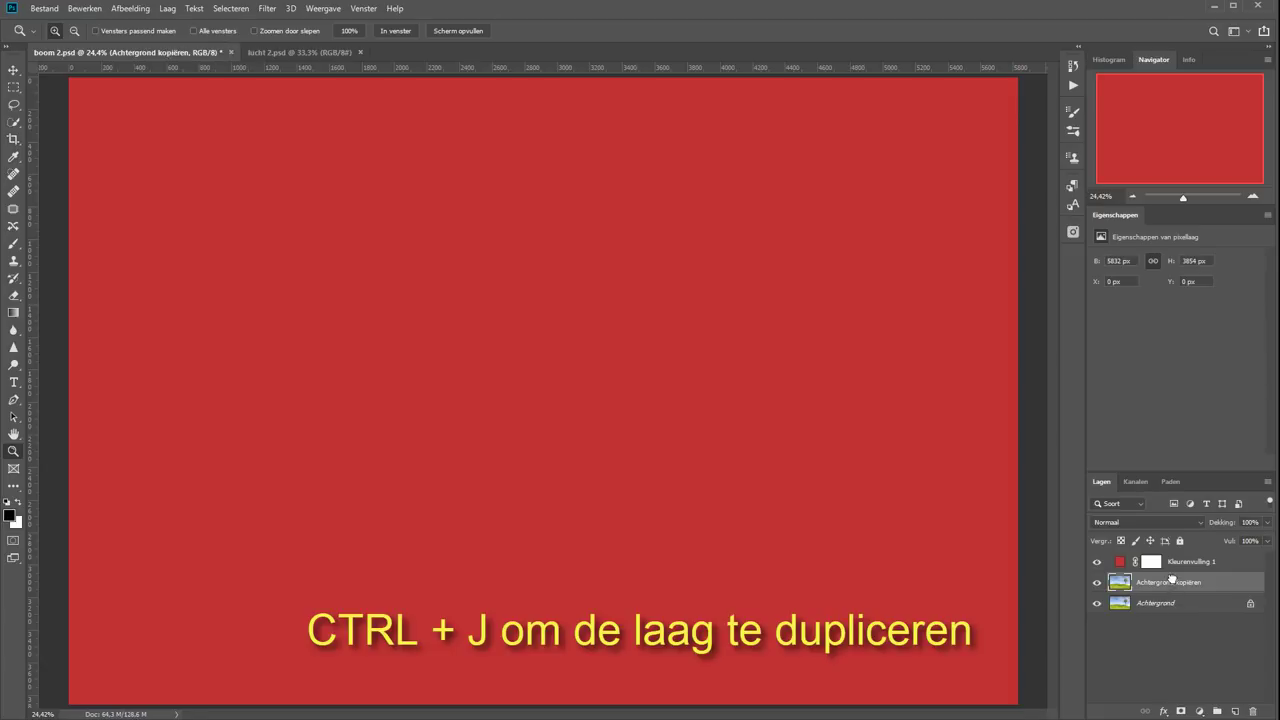
Move Achtergrond kopiëren above the red Kleurenvulling 1 layer so the tree photo shows
left_click_drag(1172, 582, 1172, 557)
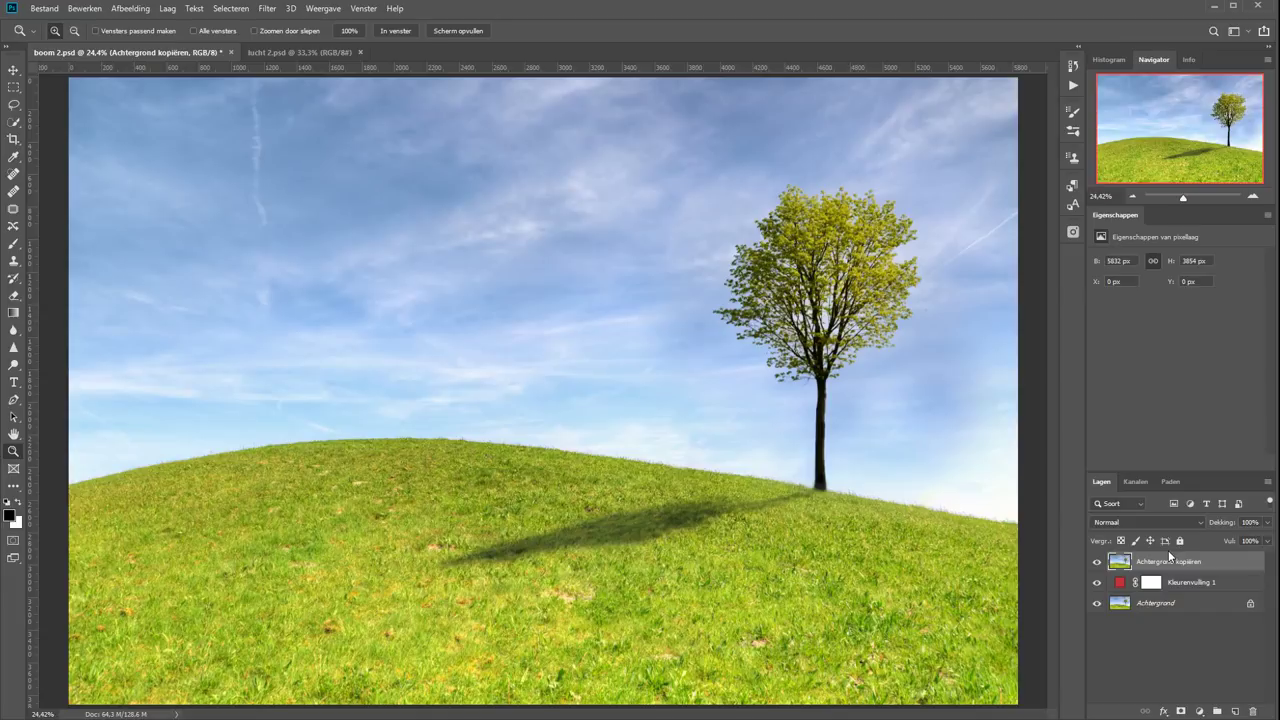
right_click(1226, 567)
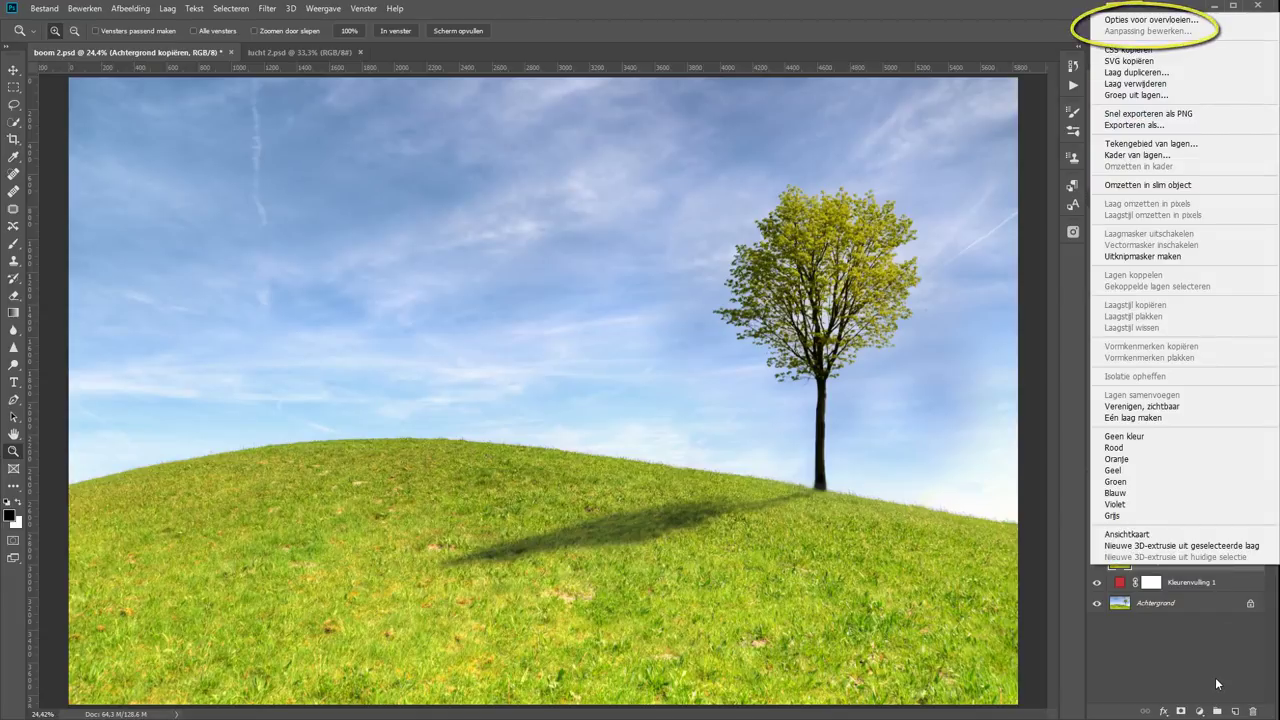
key("Escape")
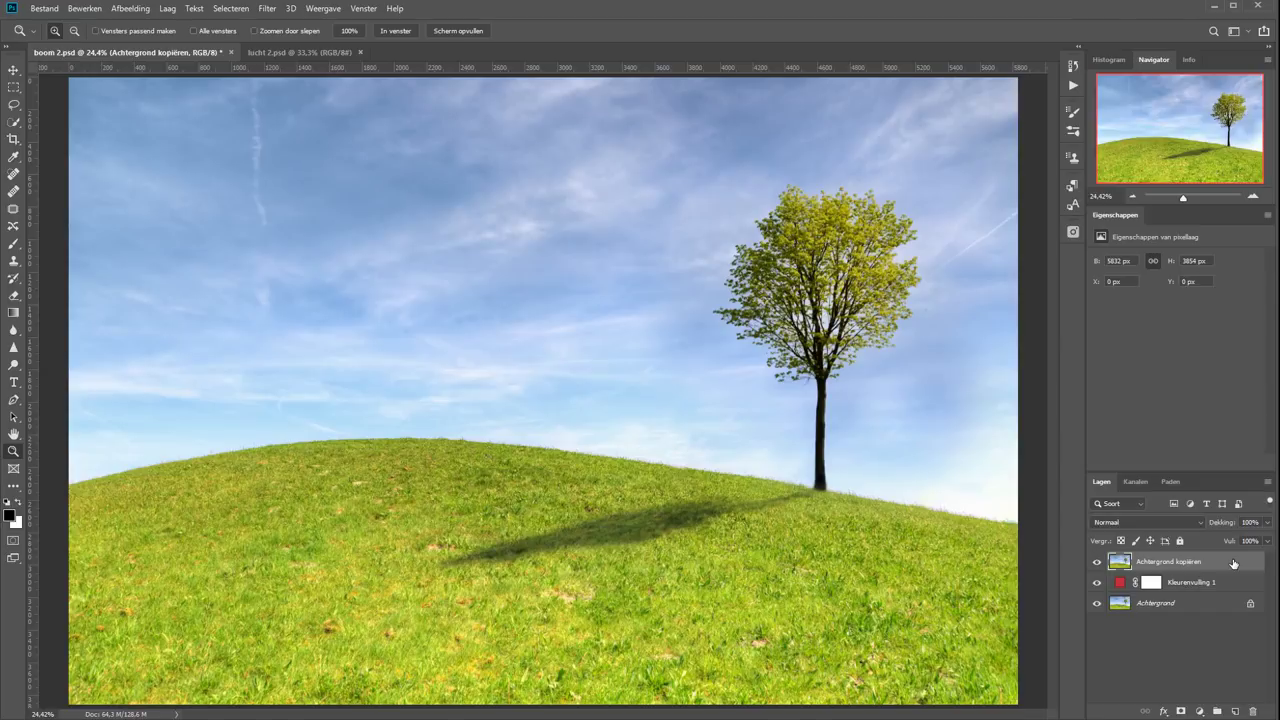
Open Laagstijl blending options for Achtergrond kopiëren, leaving the Deze laag range at 0–255
double_click(1233, 564)
left_click_drag(251, 388, 513, 366)
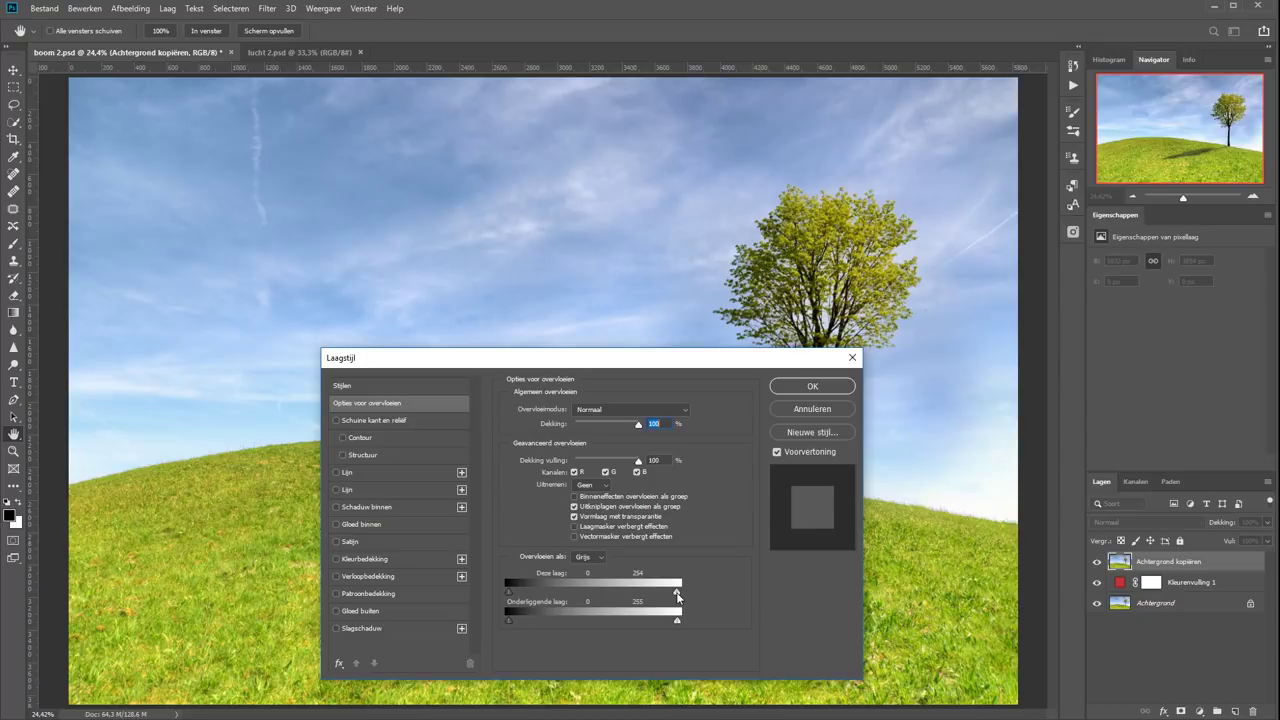
left_click_drag(677, 596, 598, 597)
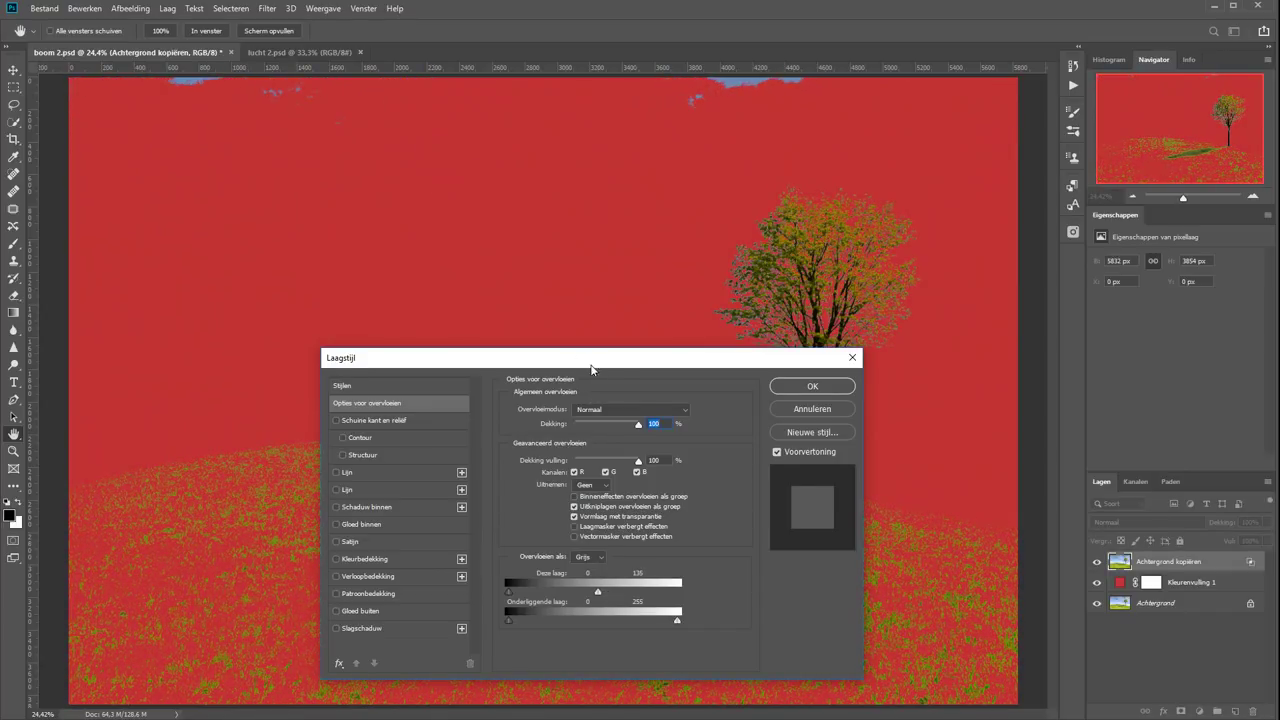
left_click_drag(591, 369, 955, 370)
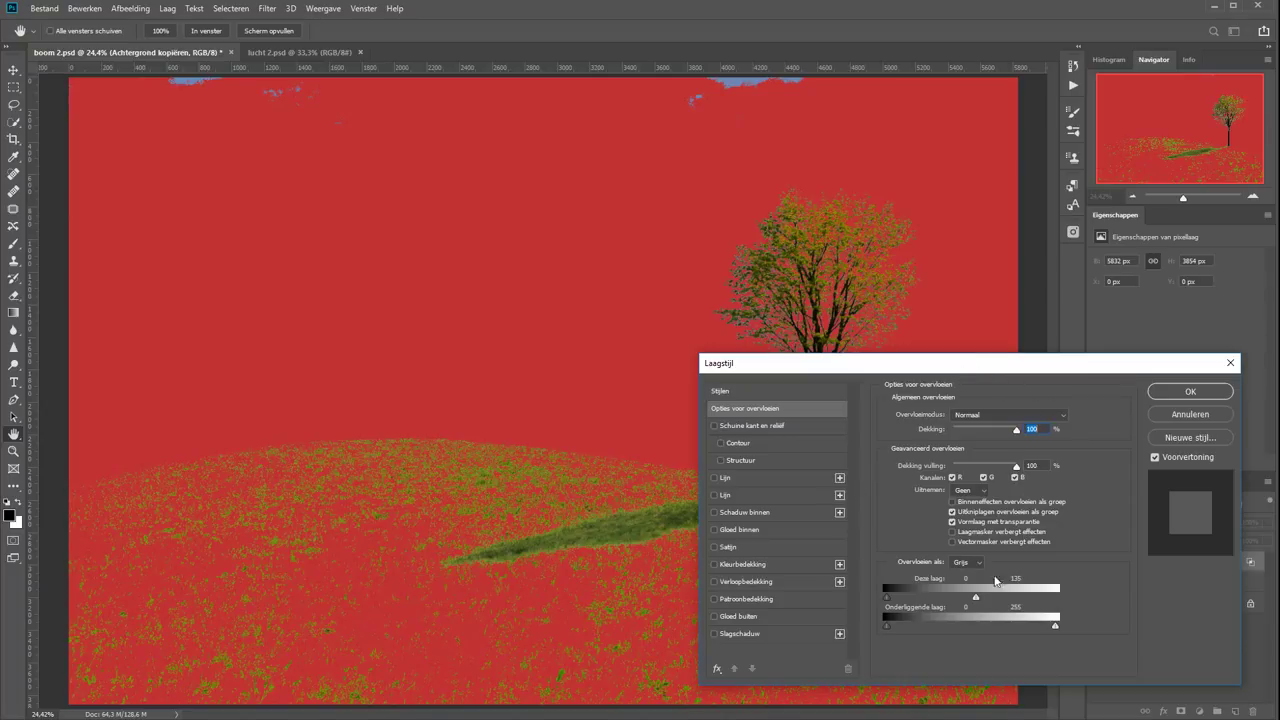
left_click_drag(972, 598, 1094, 597)
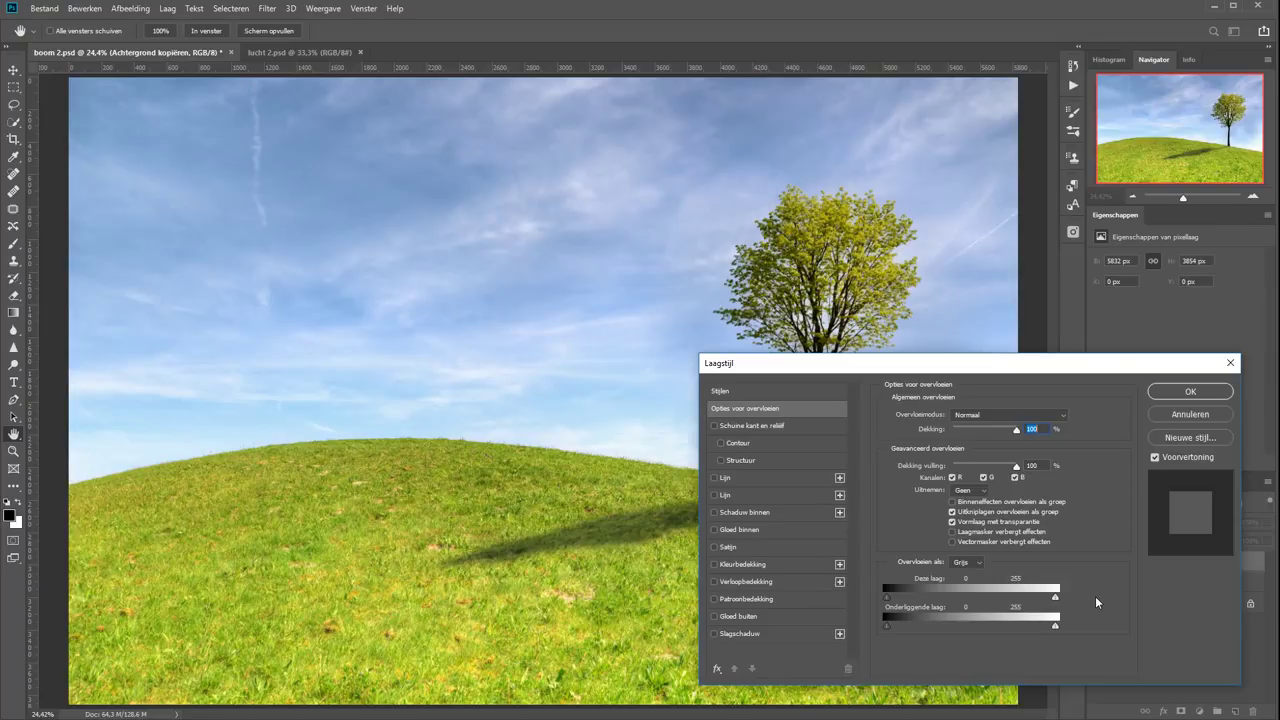
Blend on the Blauw channel with the Deze laag upper limit at 232
left_click(967, 562)
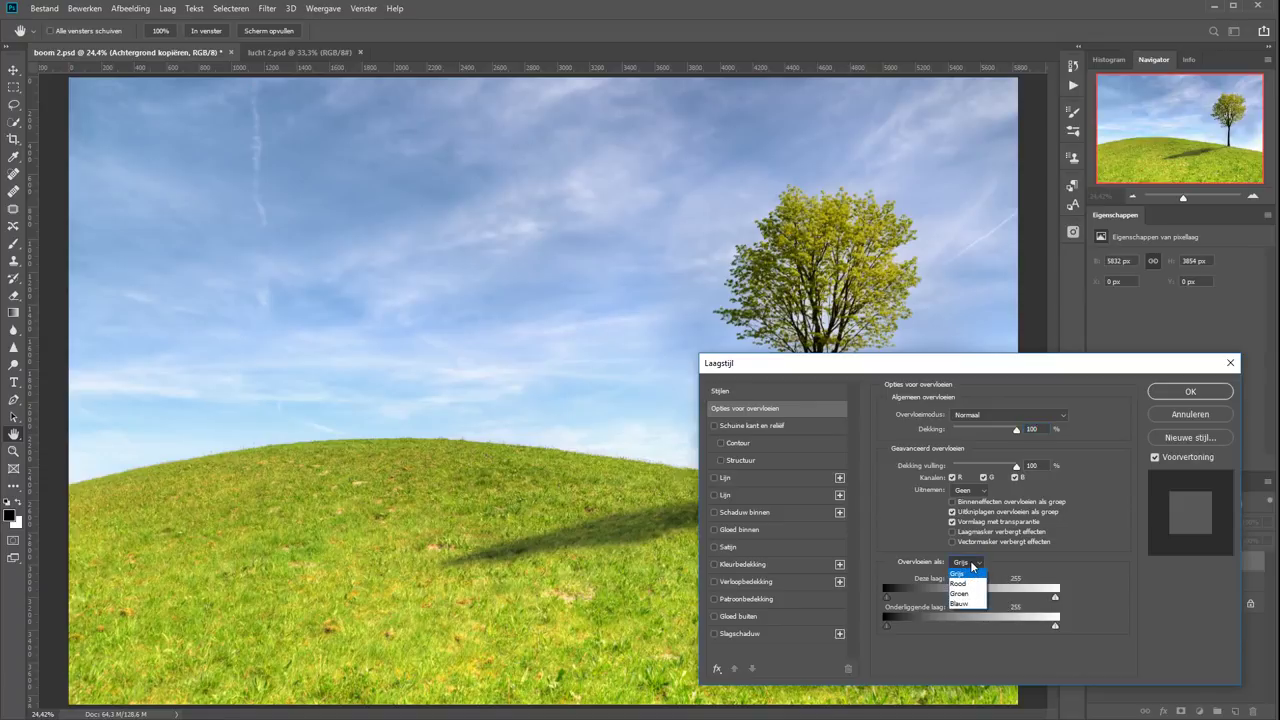
left_click(972, 604)
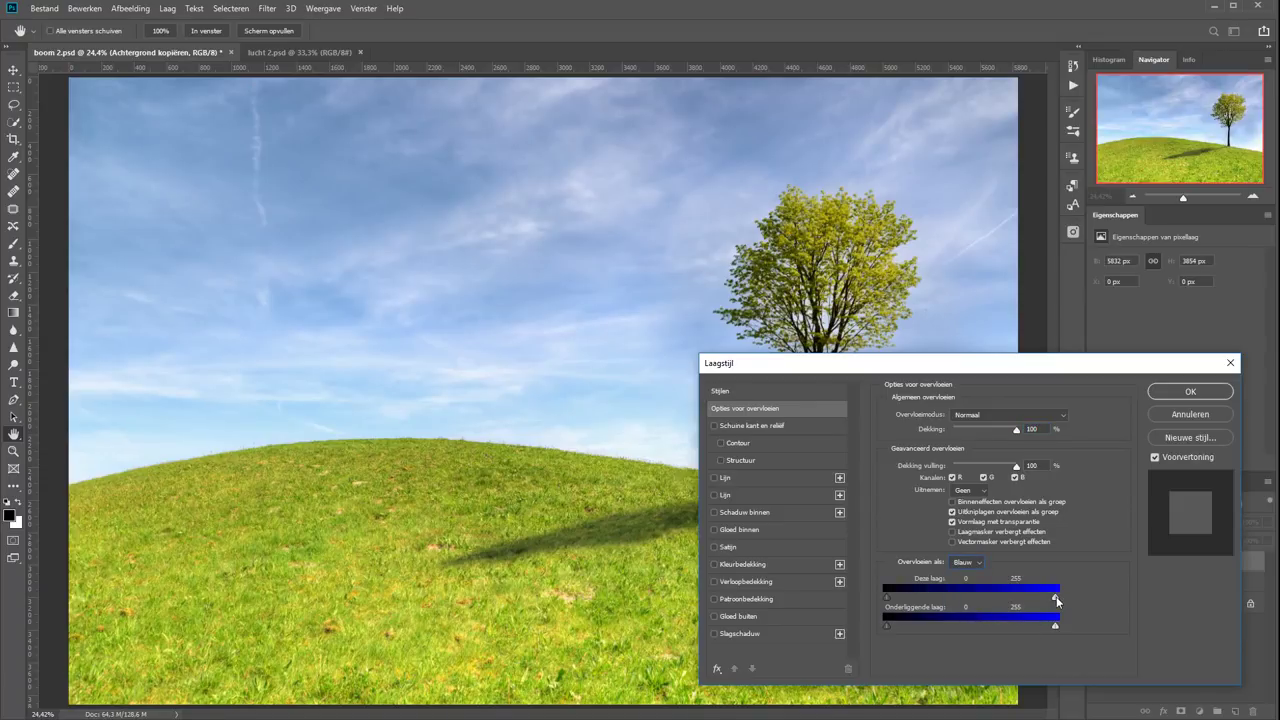
left_click_drag(1057, 600, 999, 596)
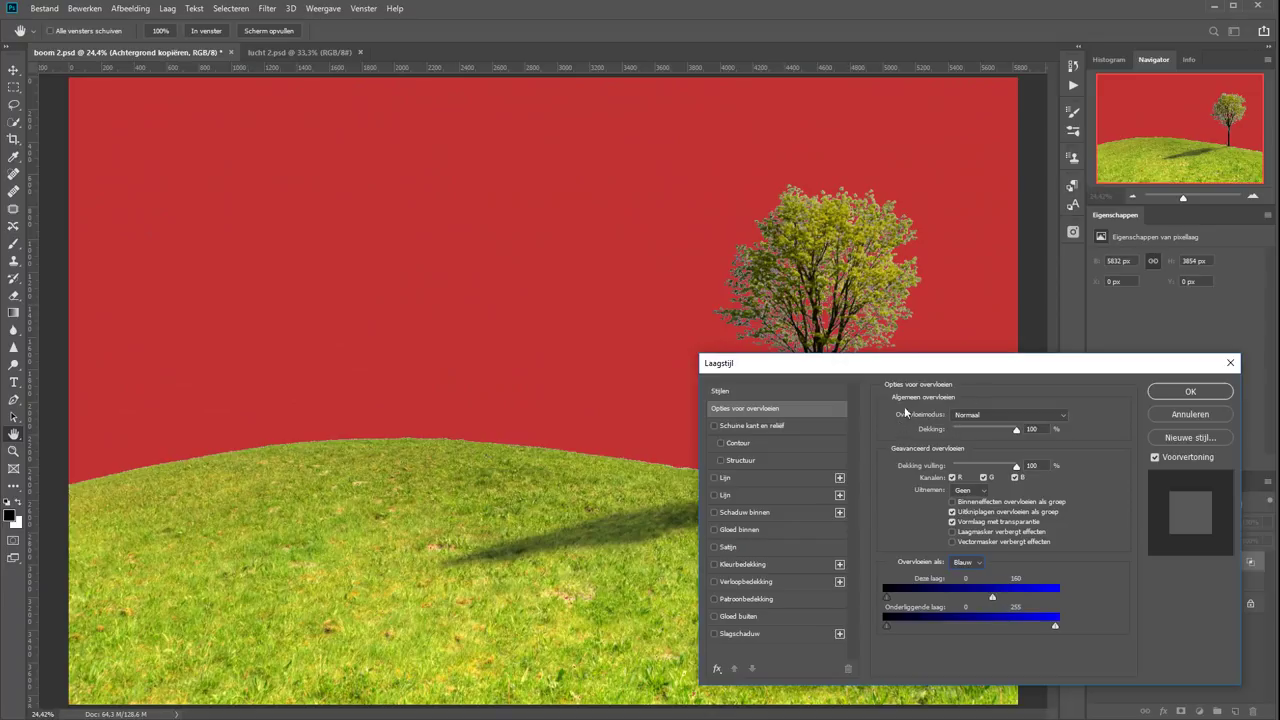
left_click_drag(993, 597, 912, 599)
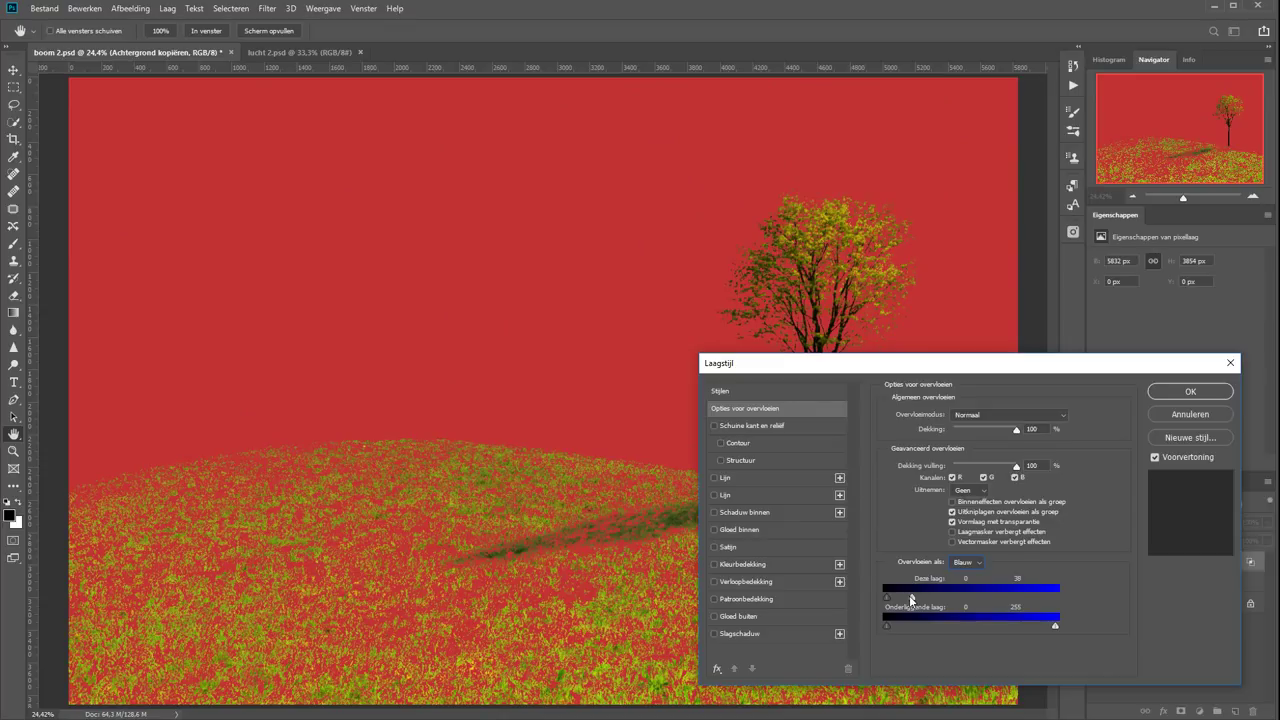
left_click_drag(911, 598, 1039, 597)
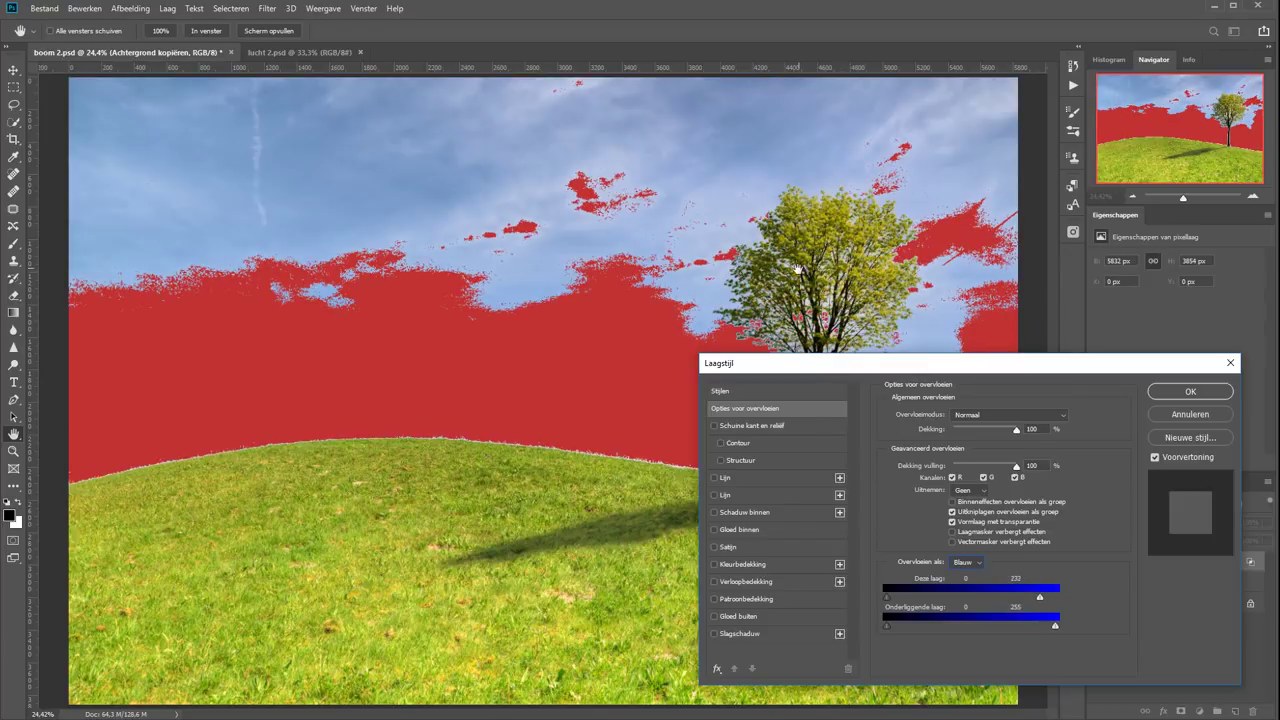
Zoom in on the tree and lower the blue Deze laag upper limit to 141
scroll(791, 277, "up", 4)
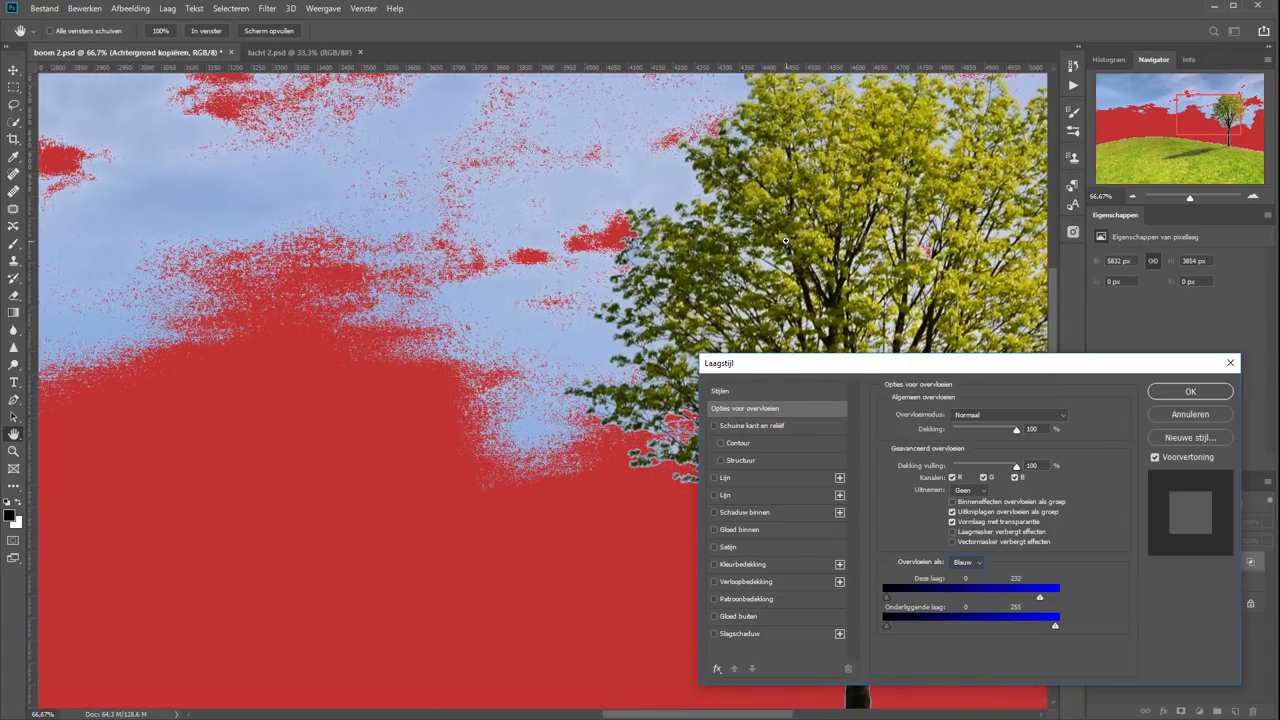
scroll(790, 257, "up", 1)
mouse_move(733, 257)
left_mouse_down()
mouse_move(265, 242)
mouse_move(303, 231)
left_mouse_up()
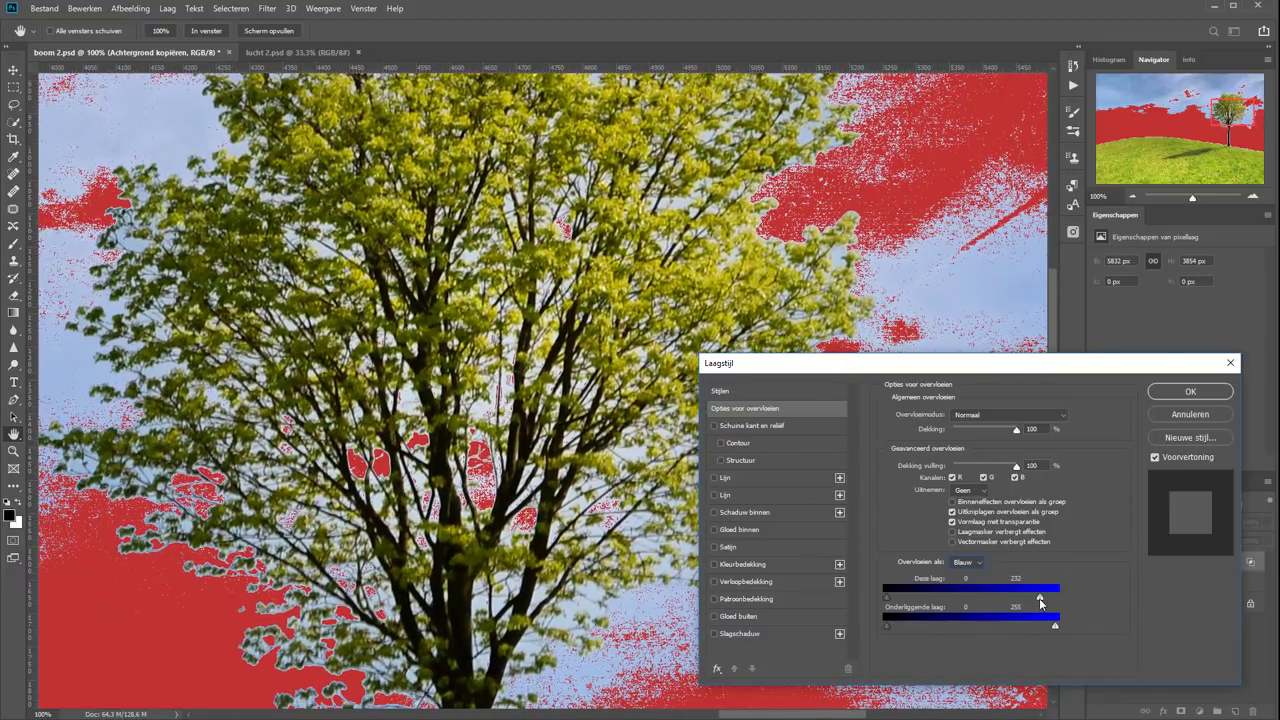
left_click_drag(1040, 597, 981, 601)
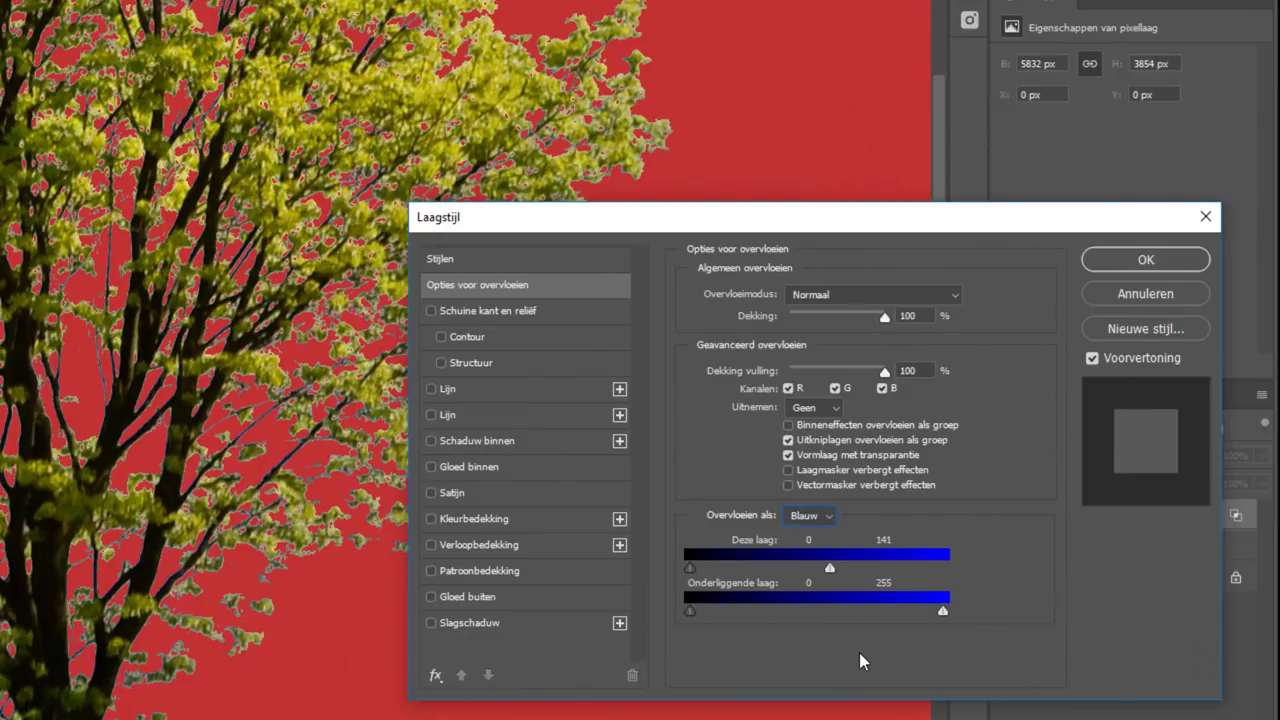
Split the Deze laag highlight slider into a soft 119/159 transition
key("alt")
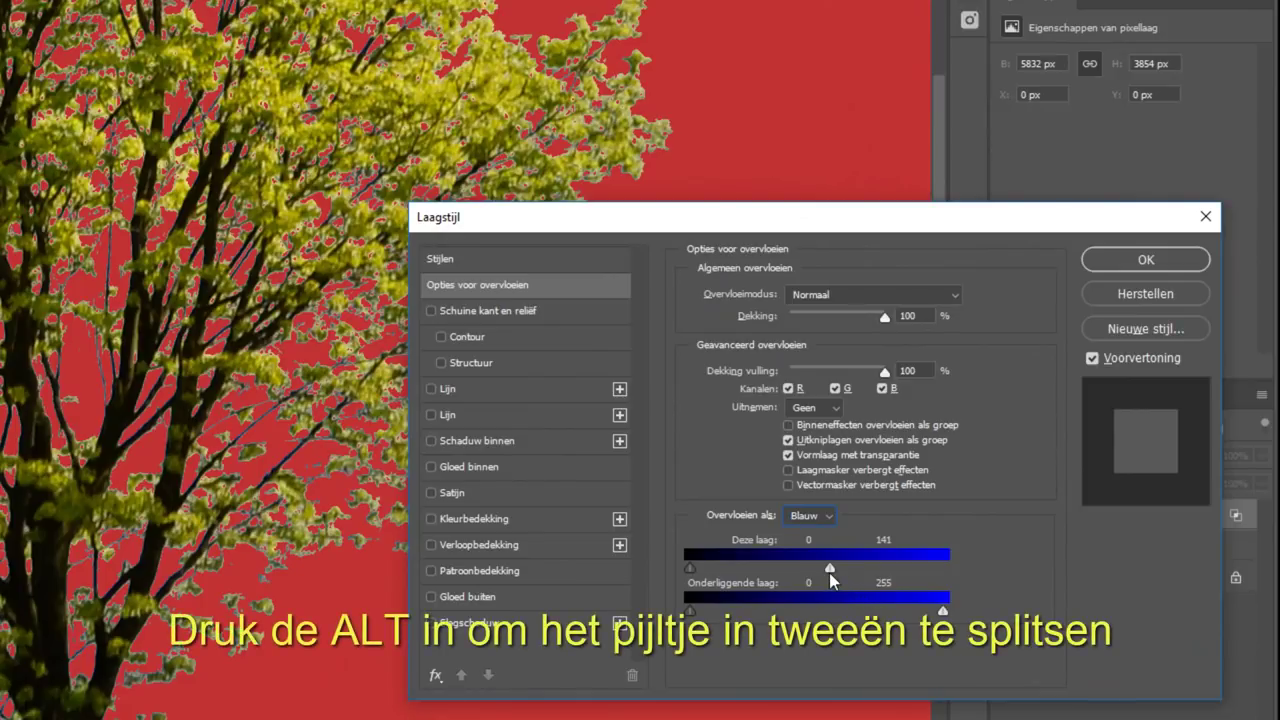
left_click_drag(829, 572, 826, 570)
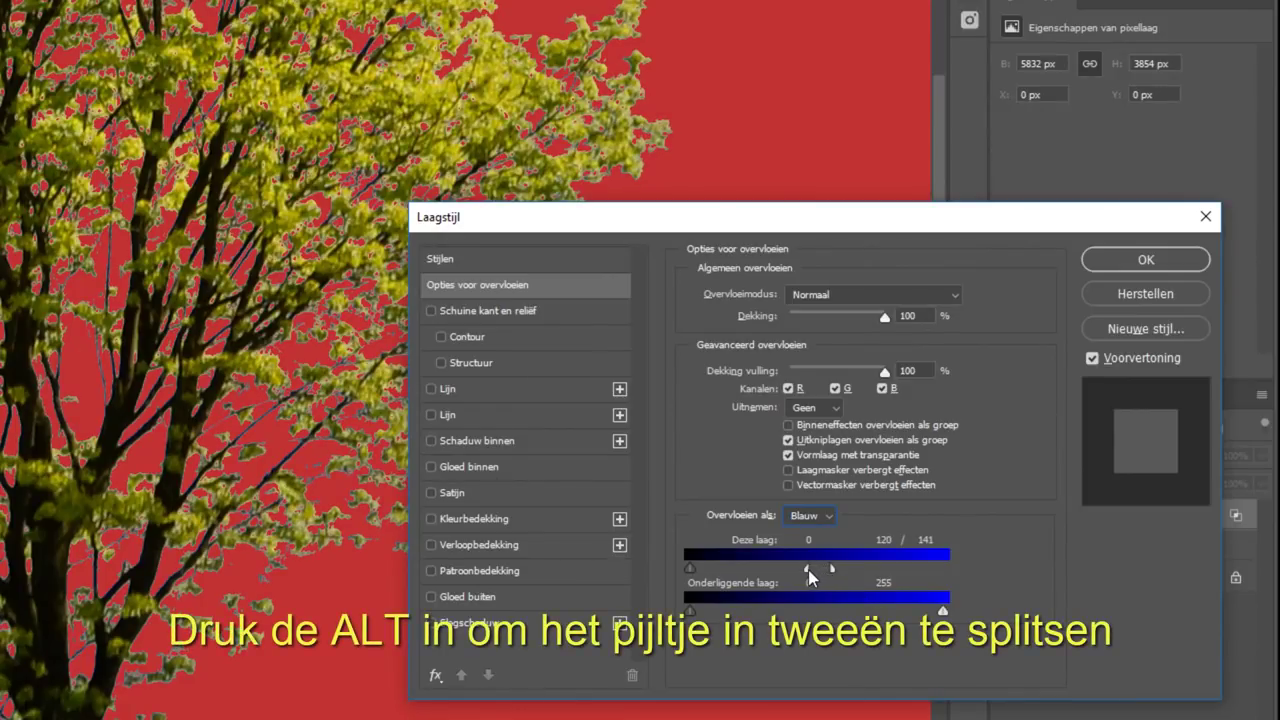
left_click_drag(819, 569, 797, 570)
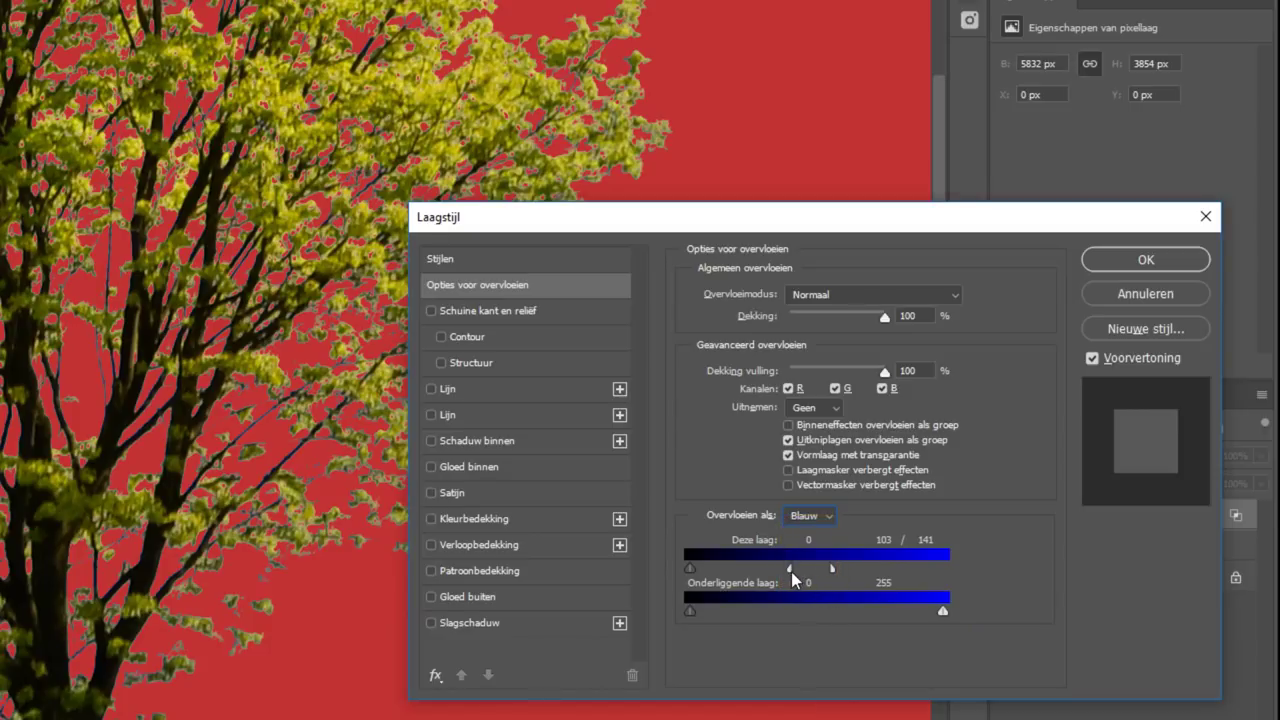
left_click_drag(832, 570, 918, 565)
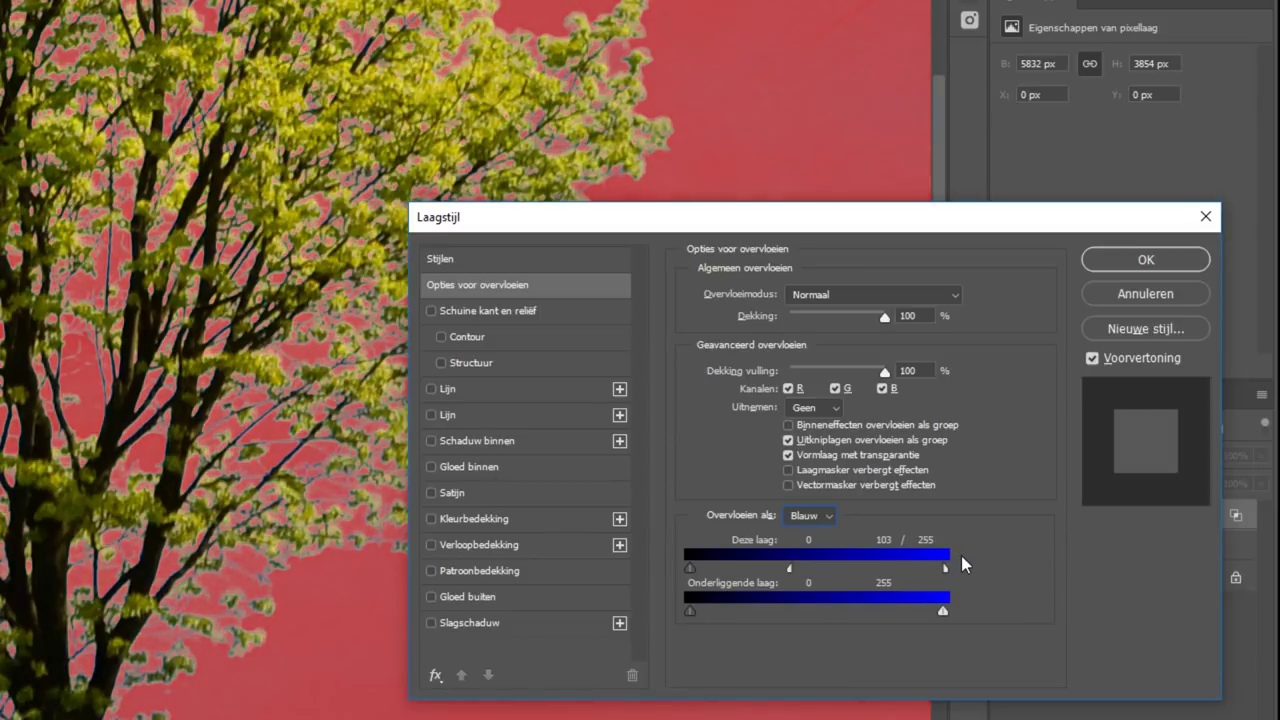
mouse_move(918, 565)
left_mouse_down()
mouse_move(783, 568)
mouse_move(806, 564)
left_mouse_up()
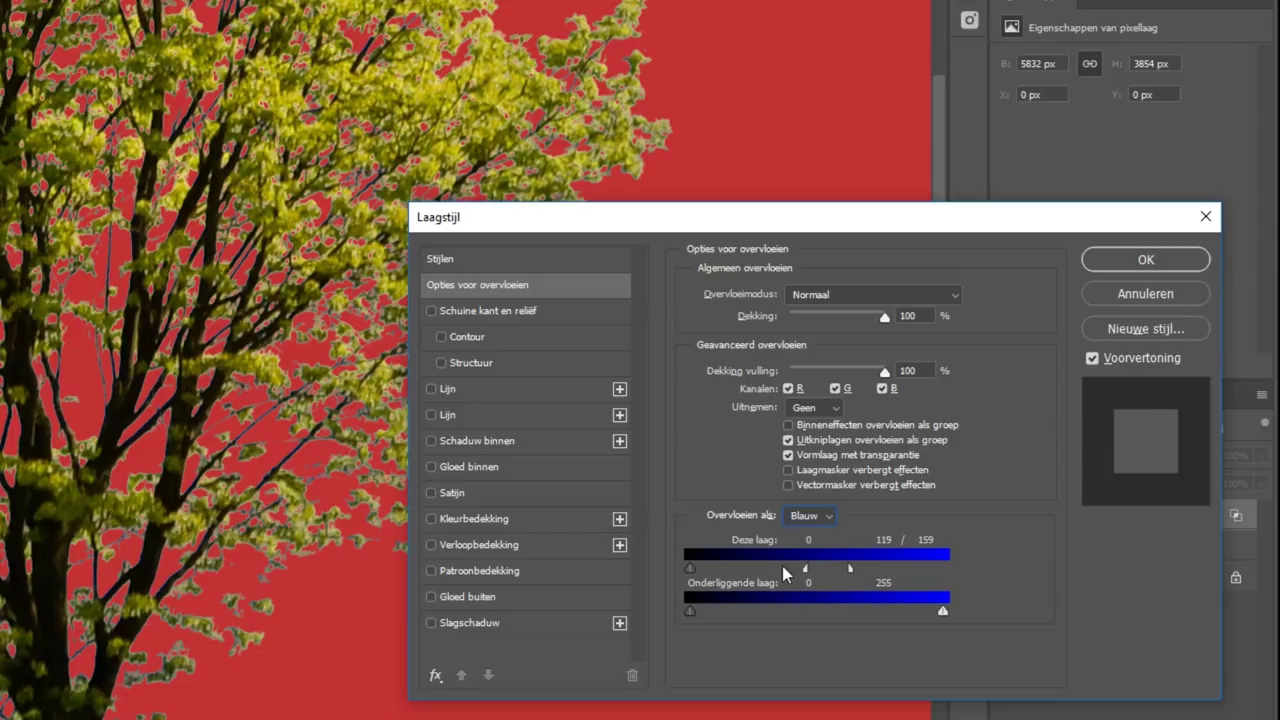
Apply the blend-if style and show the whole boom 2.psd image fitted in the window
left_click(1156, 256)
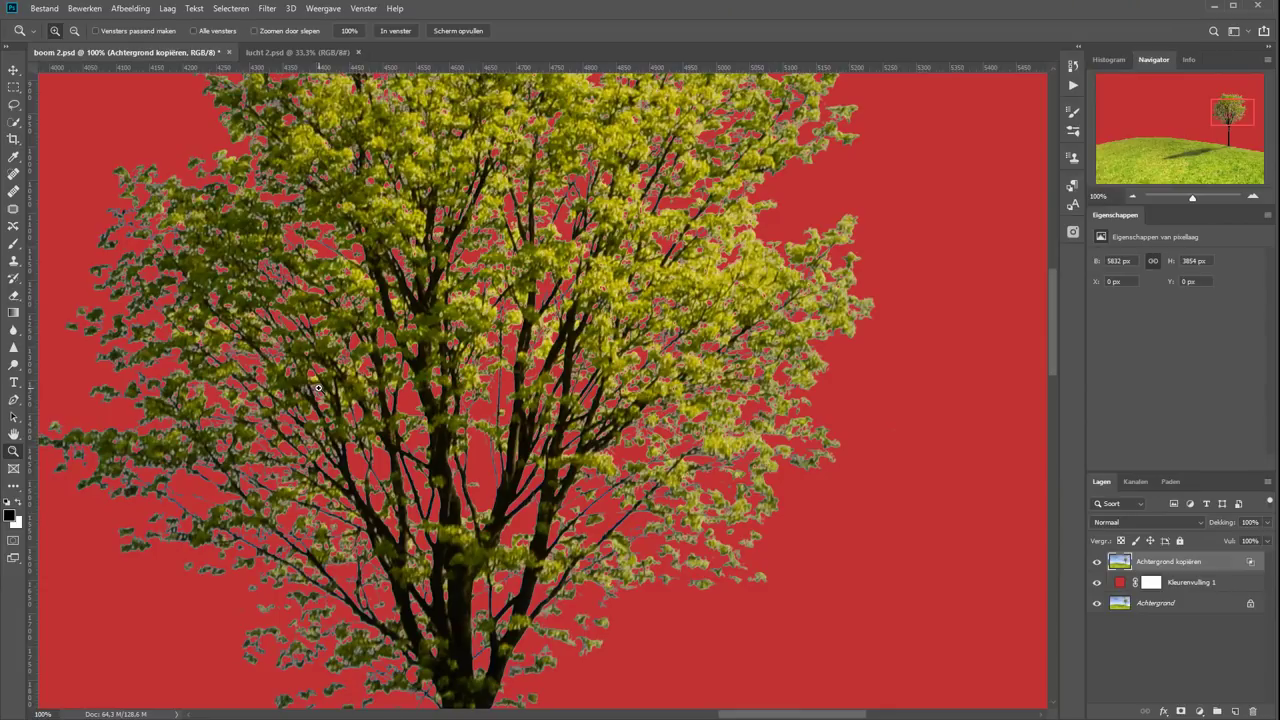
left_click(289, 54)
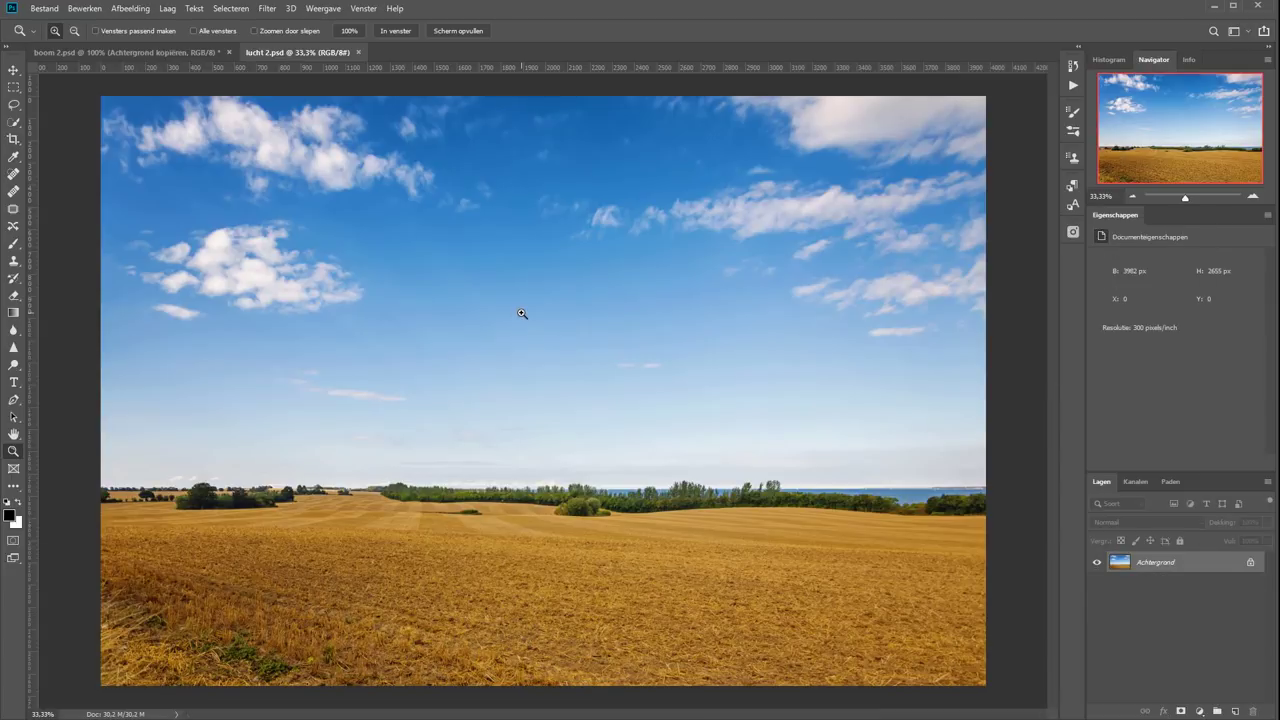
left_click(112, 52)
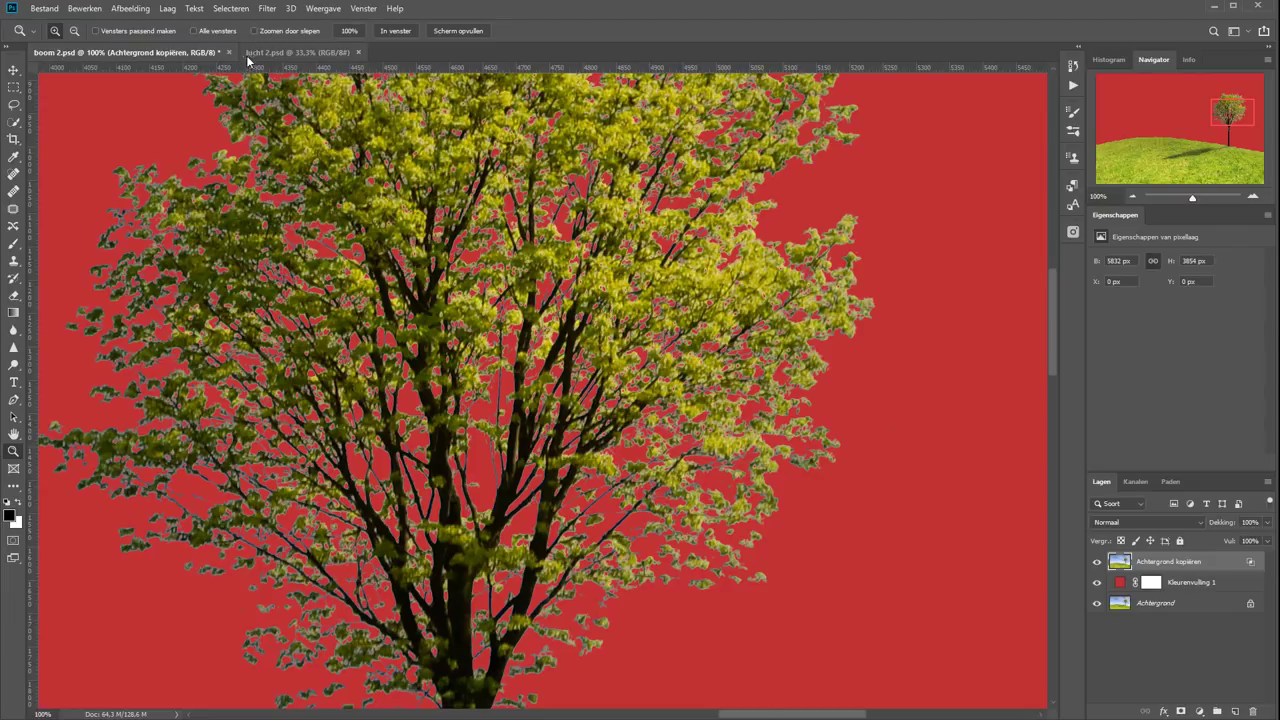
key("ctrl+0")
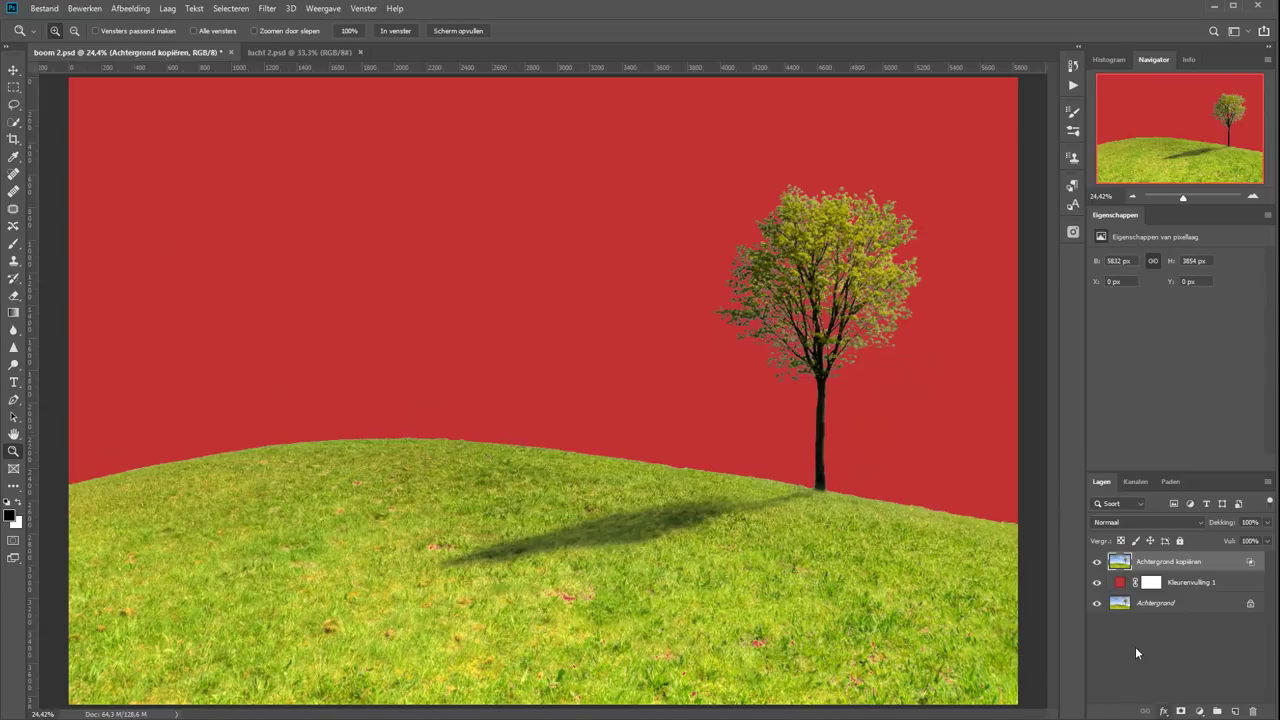
left_click(1096, 603)
left_click(1097, 583)
left_click(1099, 584)
left_click(1099, 584)
left_click(1099, 584)
left_click(1098, 586)
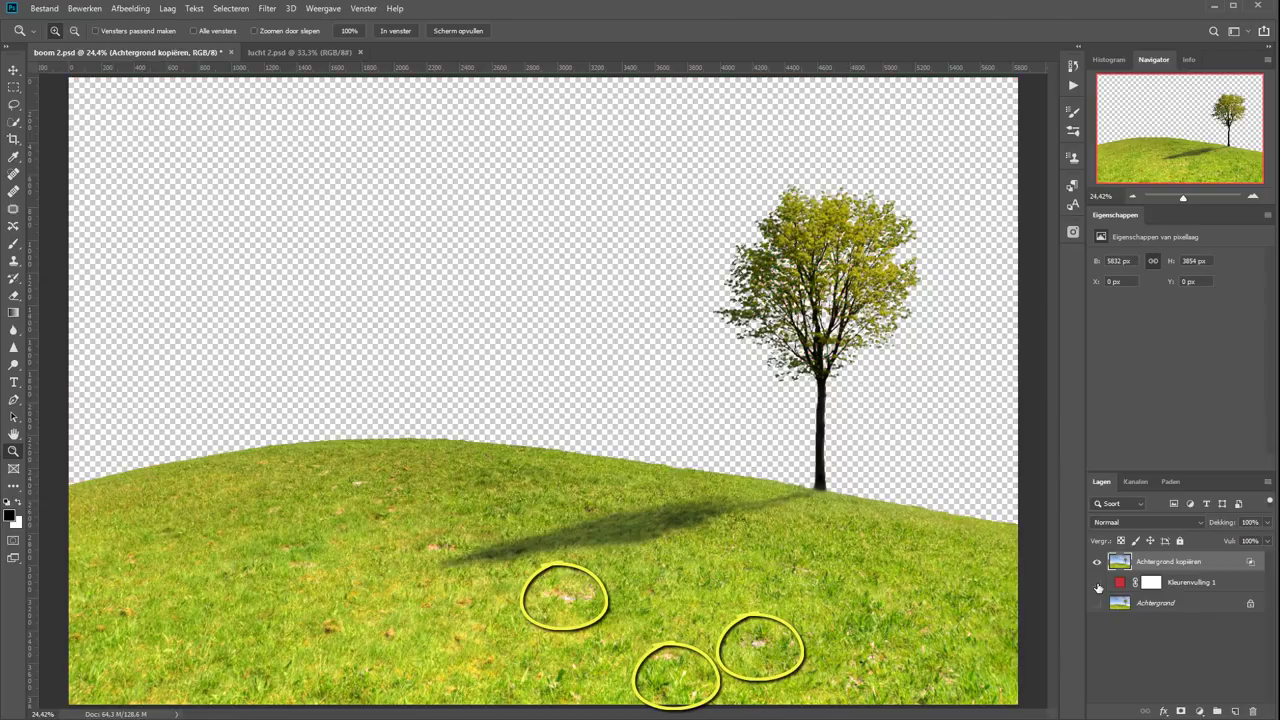
left_click(1098, 586)
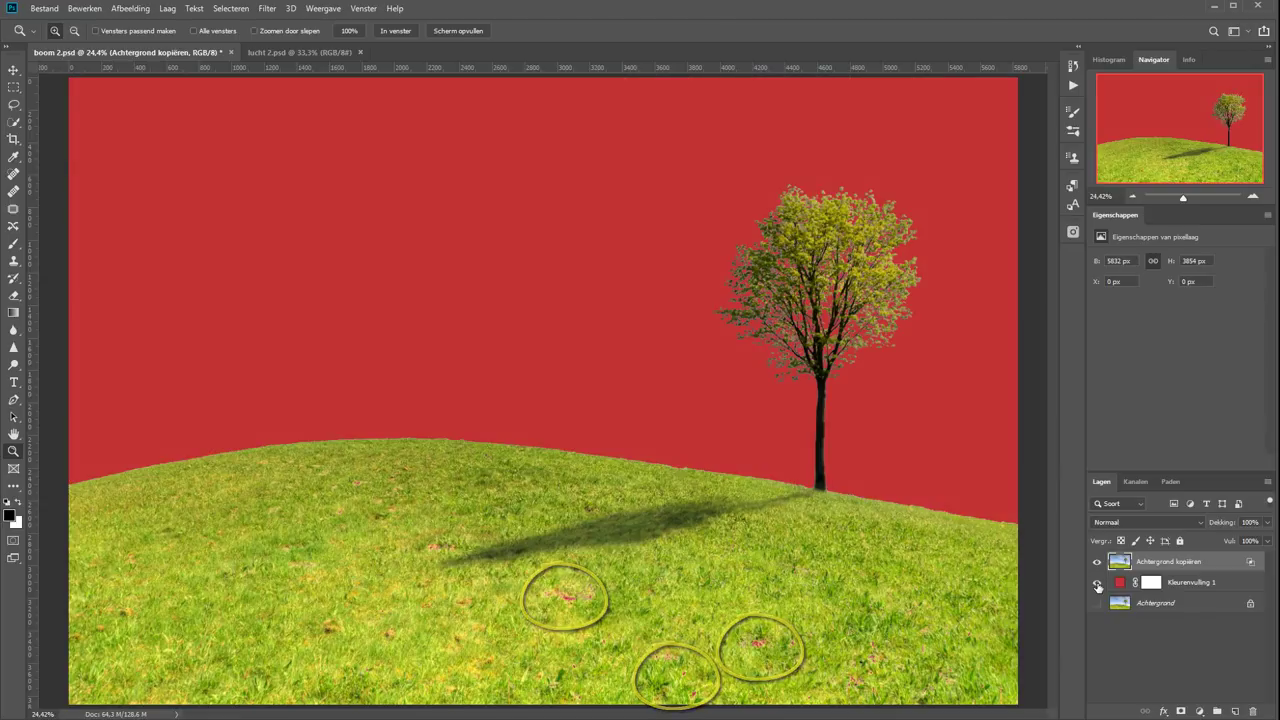
left_click(1158, 606)
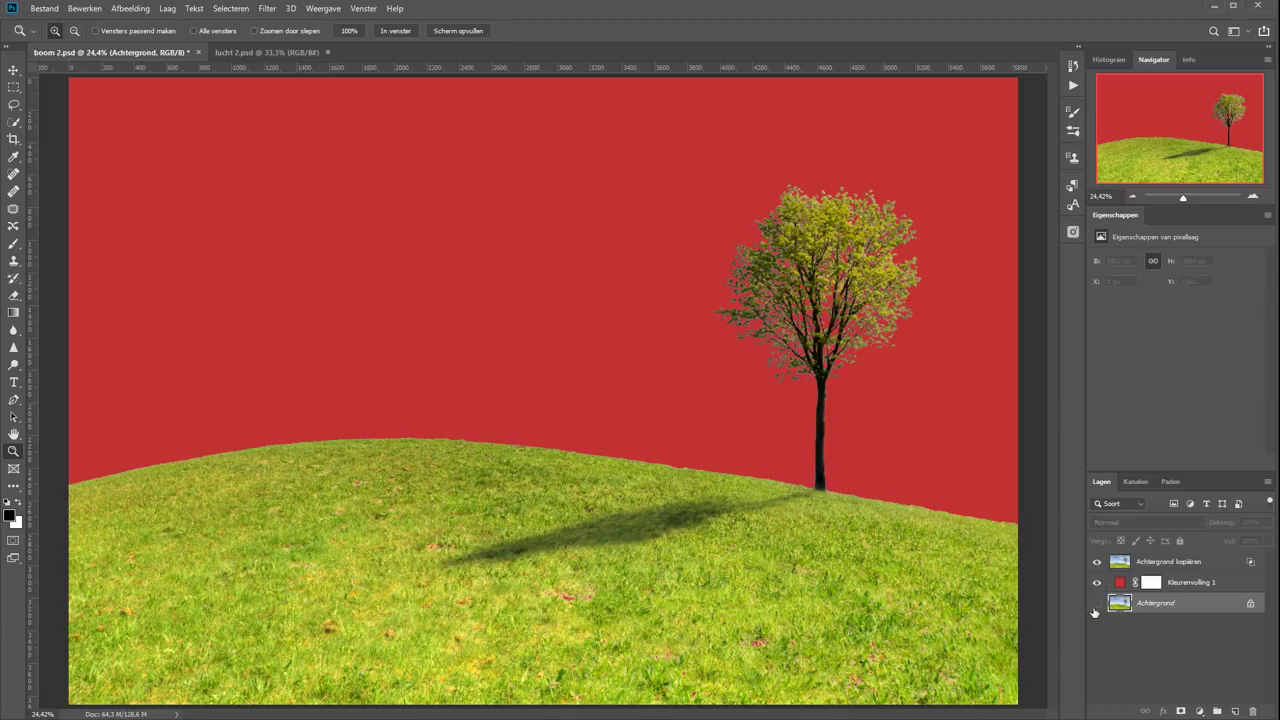
Place a second Achtergrond copy above the red fill, hidden by an all-black mask
key("ctrl+j")
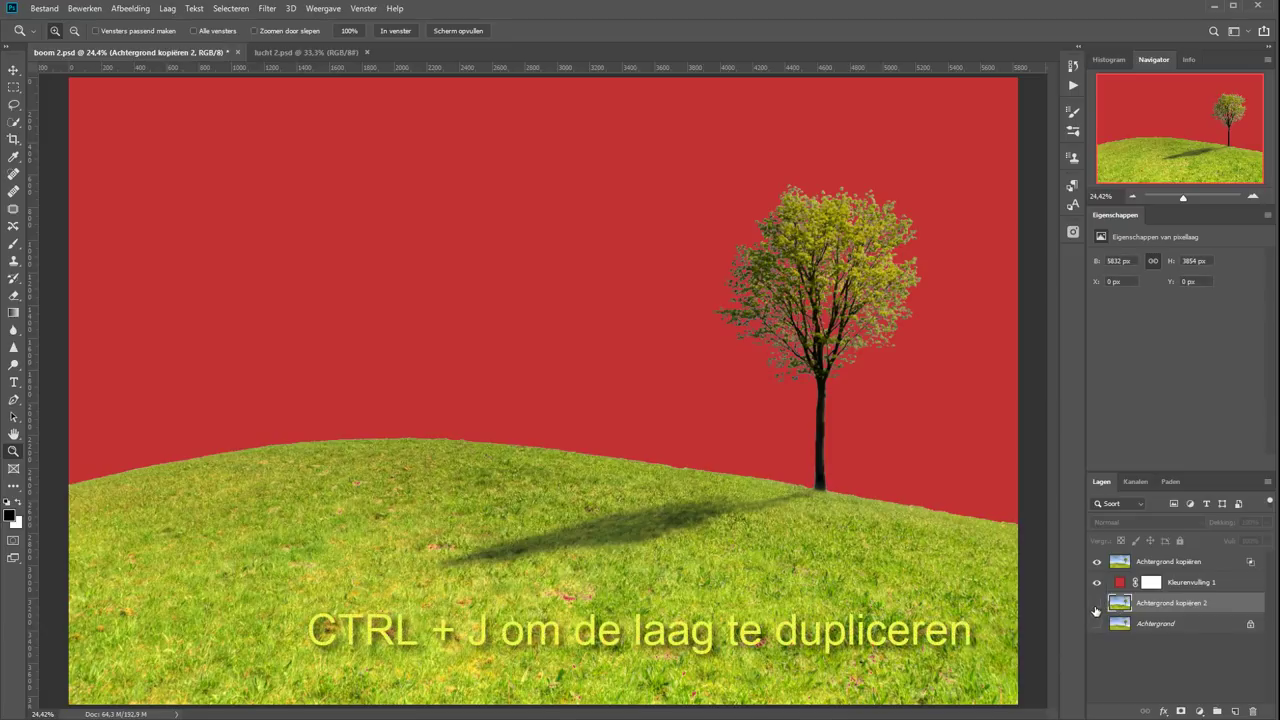
left_click_drag(1192, 606, 1189, 586)
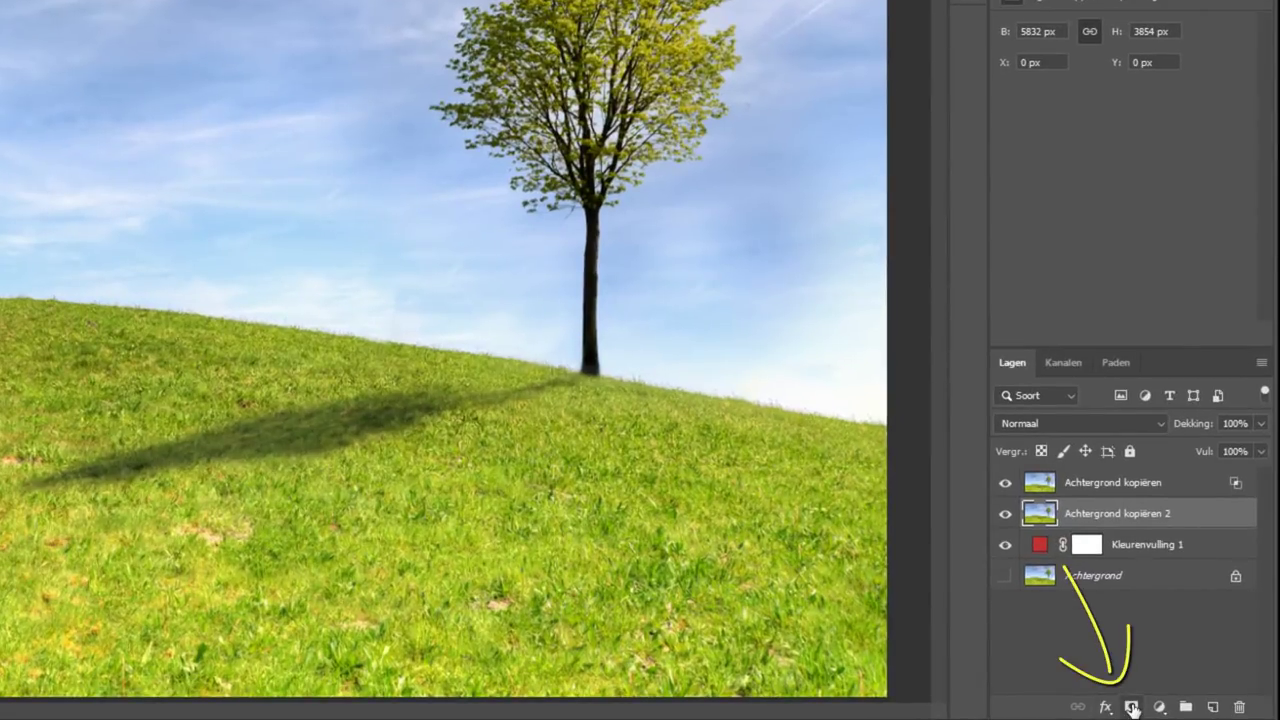
left_click(1131, 707)
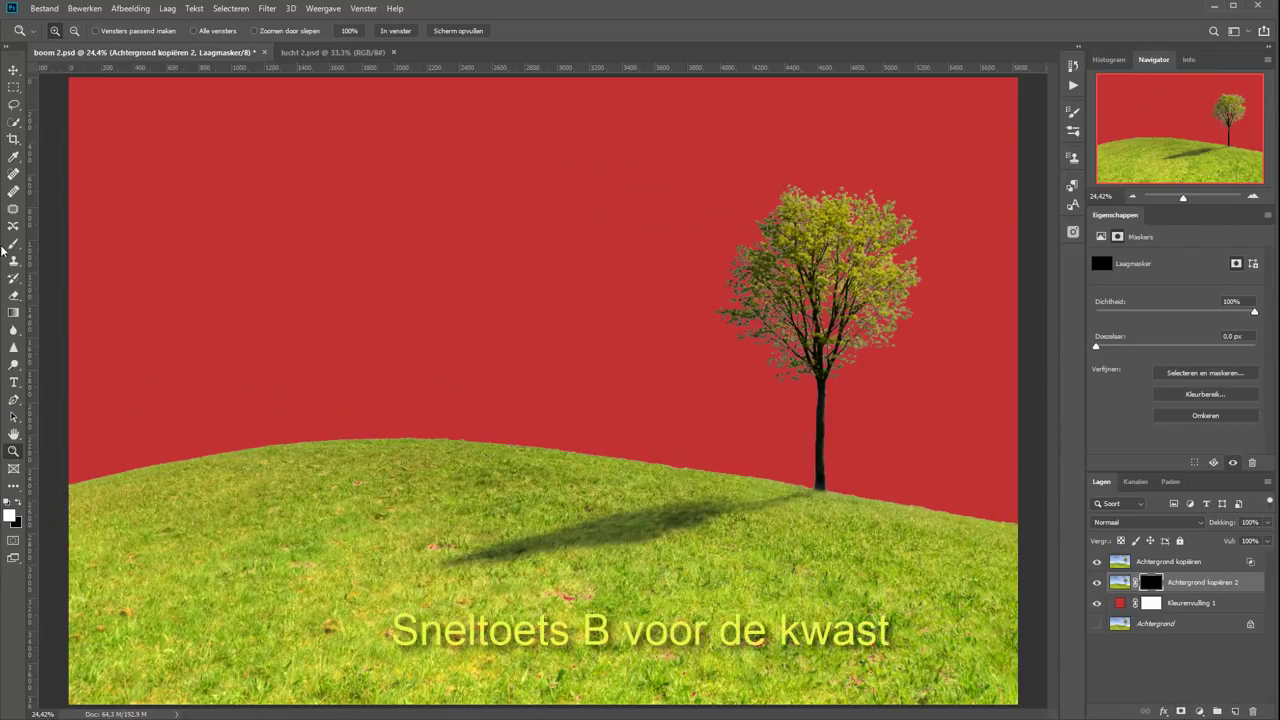
Brush white on the mask to restore the hill edge right of the tree, then view lucht 2.psd
key("b")
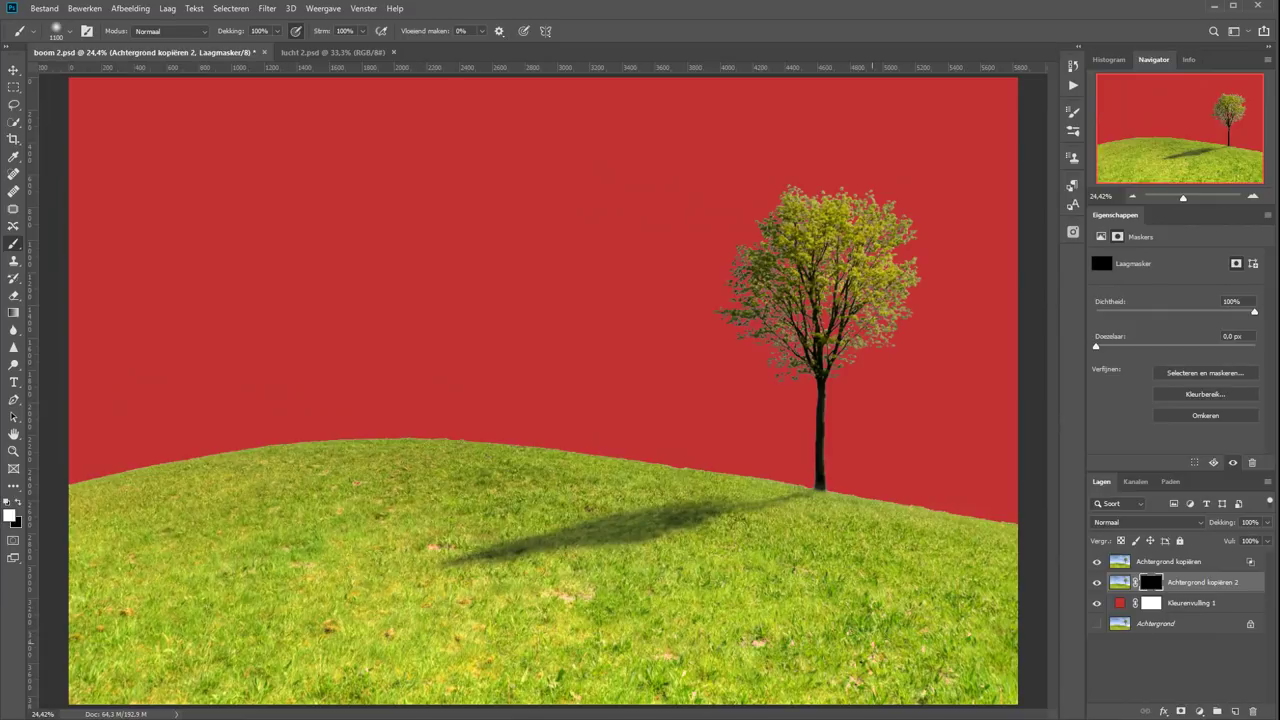
left_click_drag(880, 500, 948, 505)
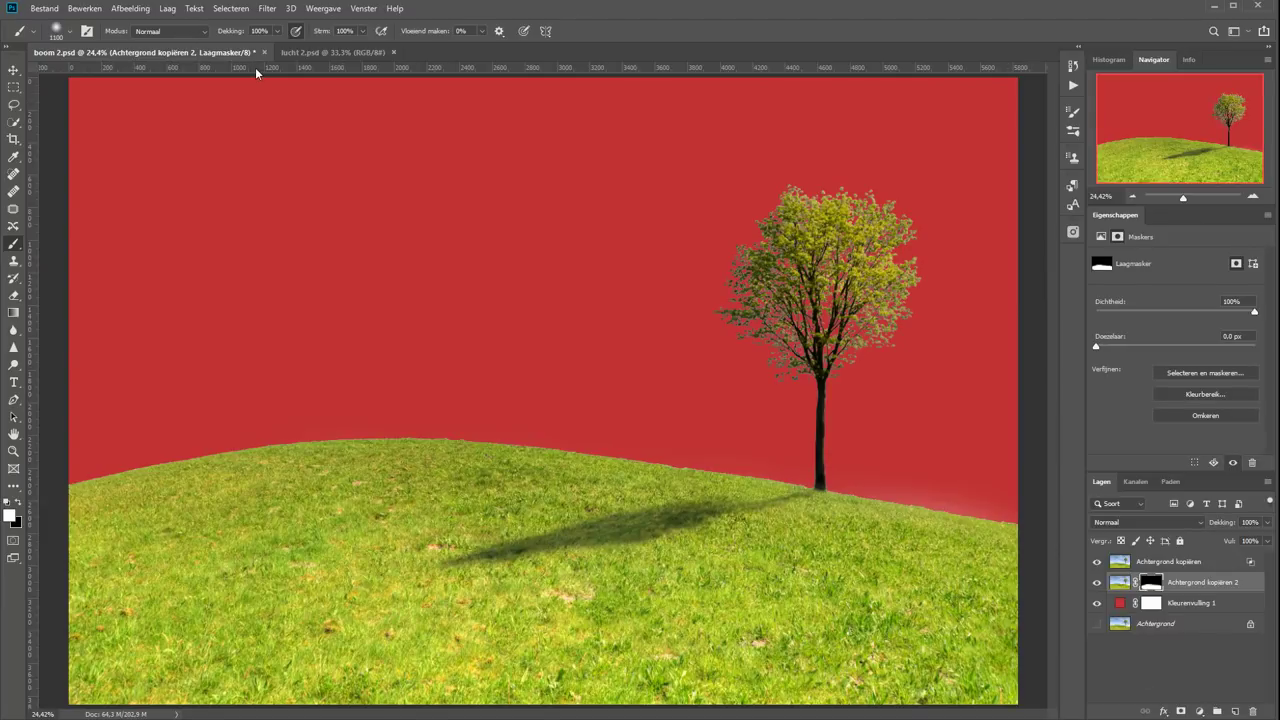
left_click(320, 51)
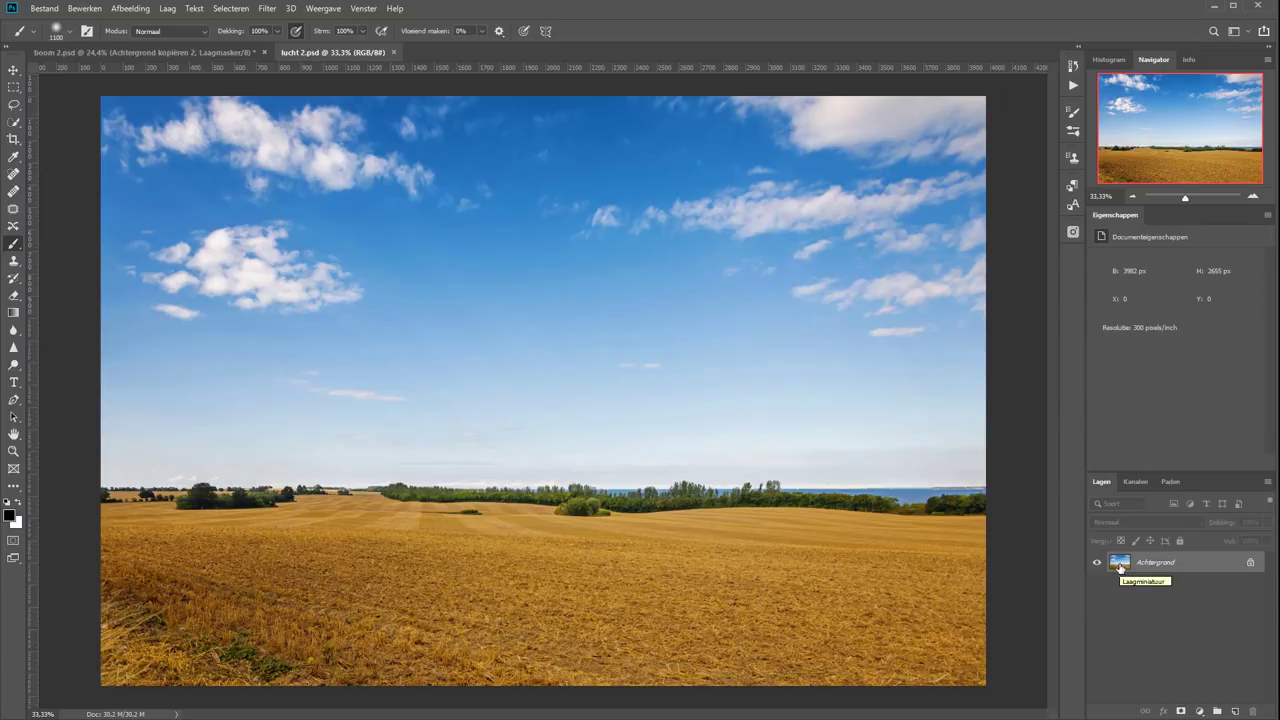
Drag the lucht 2.psd sky into boom 2.psd as Laag 1, below Achtergrond kopiëren 2
mouse_move(1119, 568)
left_mouse_down()
mouse_move(276, 166)
mouse_move(116, 50)
left_mouse_up()
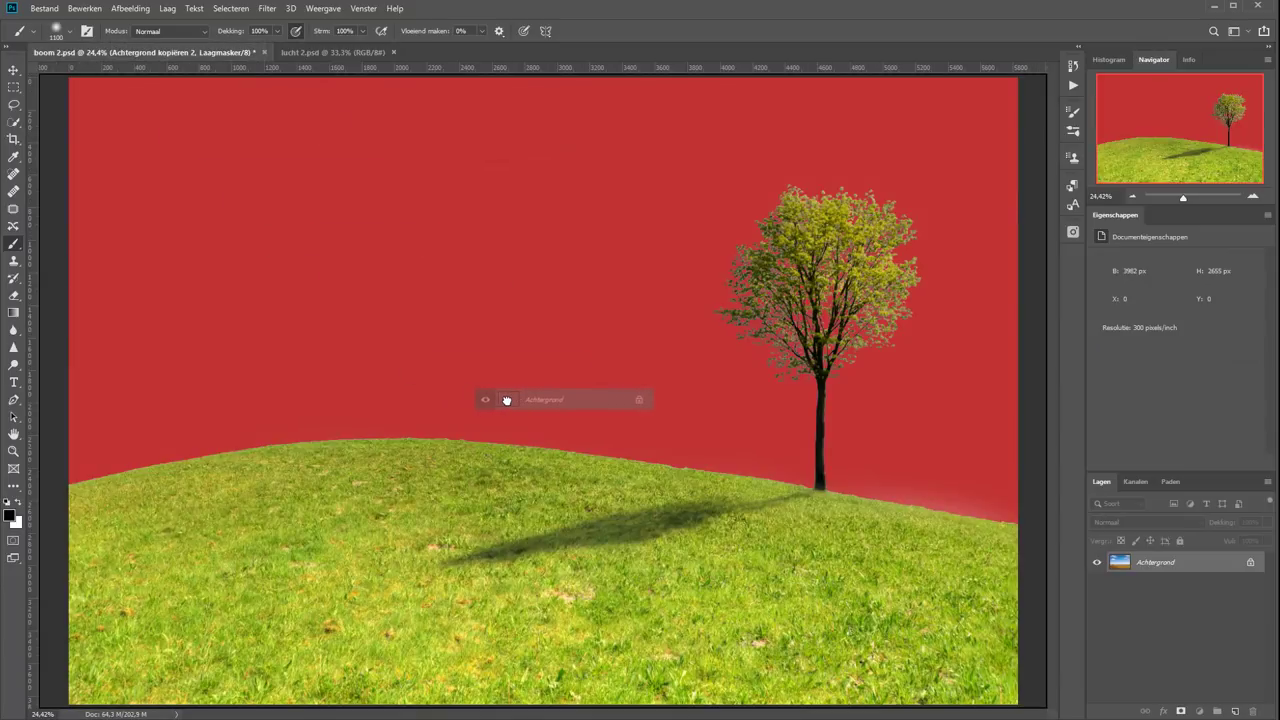
left_click_drag(116, 50, 511, 400)
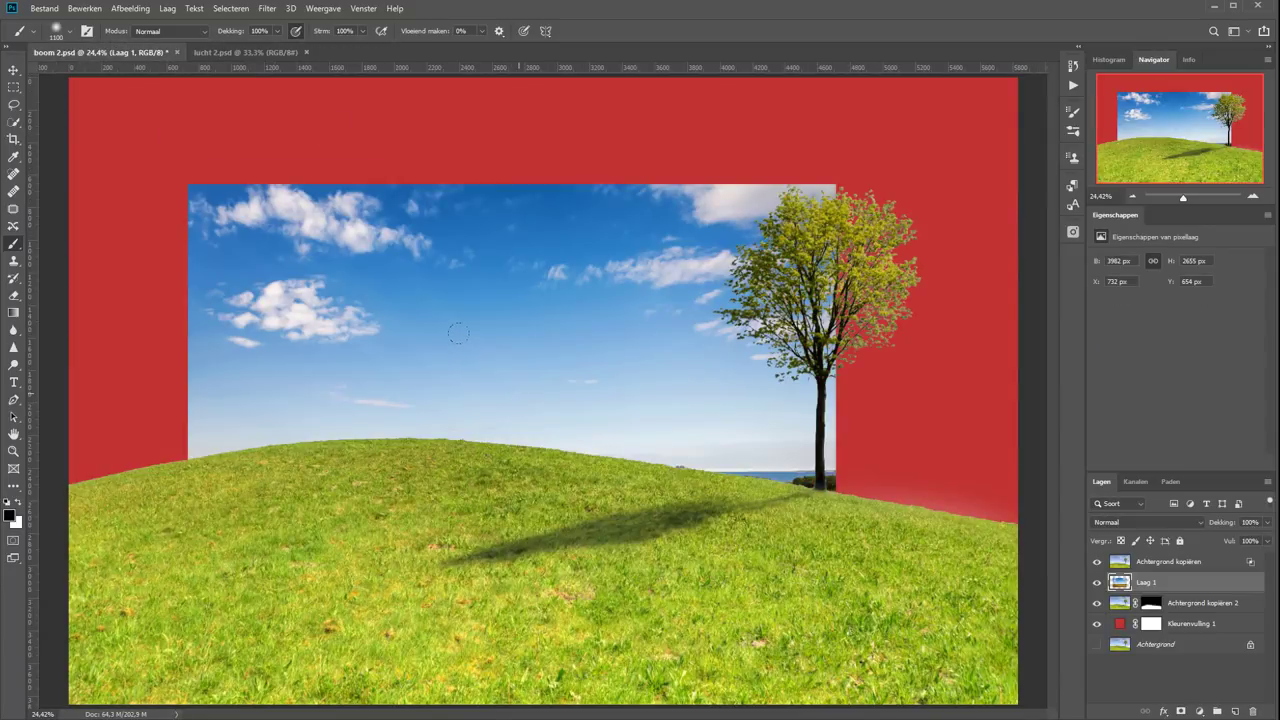
key("ctrl+minus")
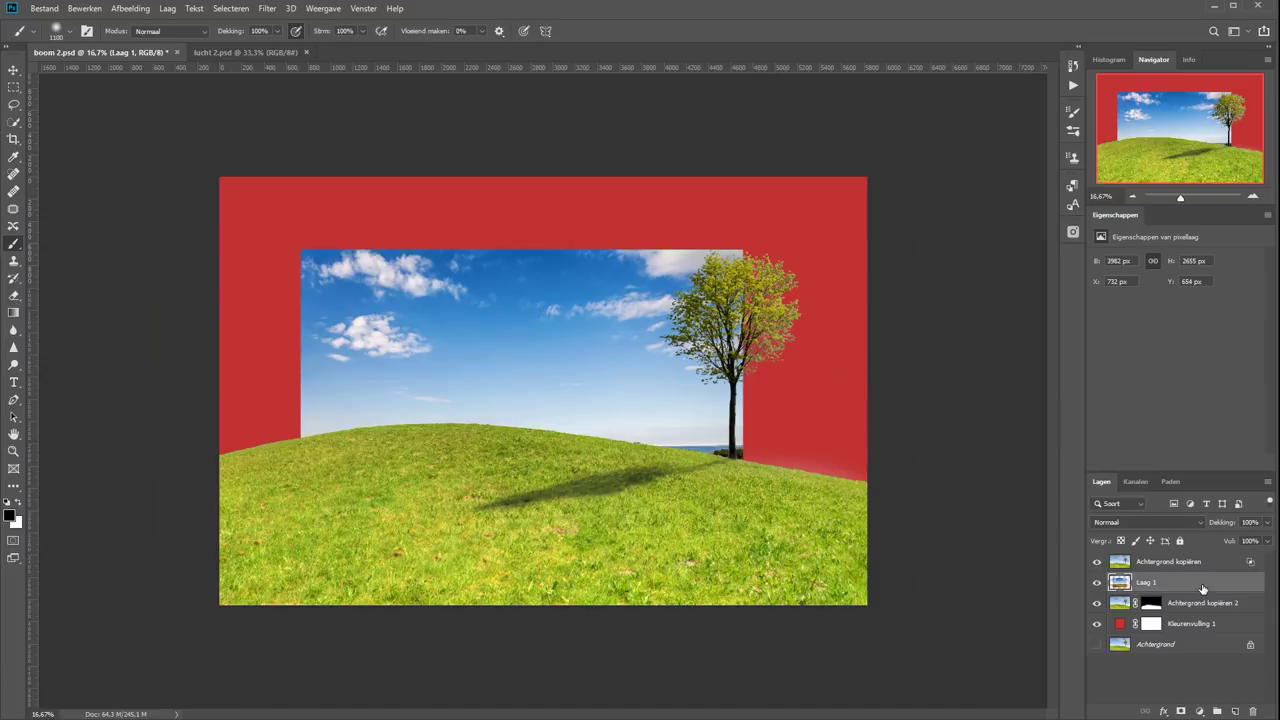
left_click_drag(1203, 589, 1217, 620)
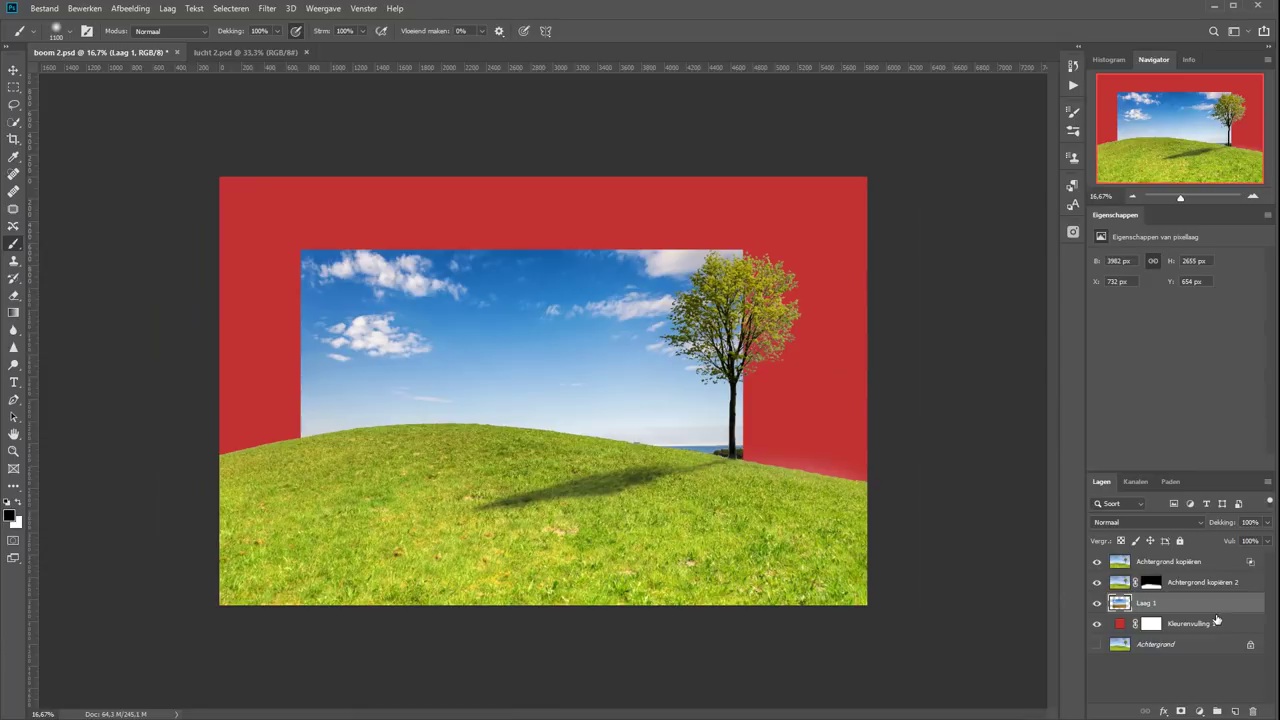
Scale the Laag 1 sky until no red shows, then delete the Kleurenvulling 1 fill layer
left_click(13, 71)
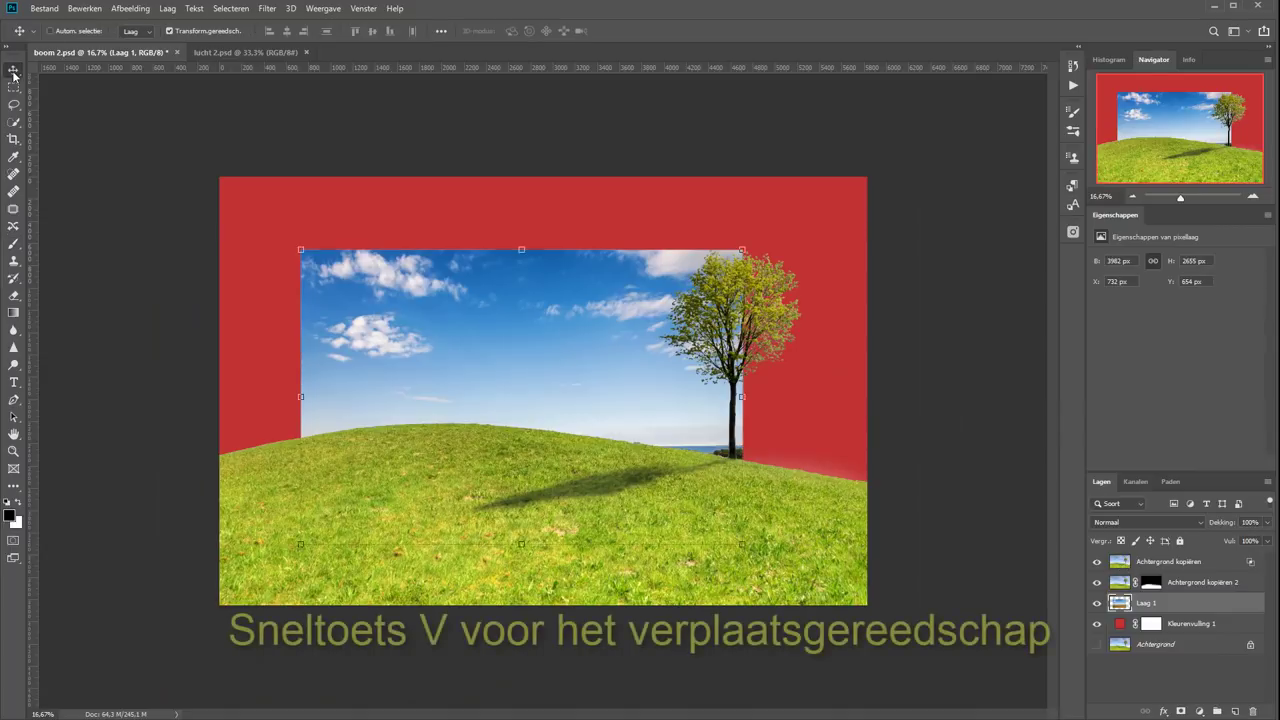
left_click_drag(472, 332, 363, 377)
left_click_drag(634, 294, 900, 129)
left_click_drag(820, 300, 757, 400)
mouse_move(871, 180)
left_mouse_down()
mouse_move(886, 192)
mouse_move(903, 163)
left_mouse_up()
left_click_drag(640, 300, 652, 281)
key("Return")
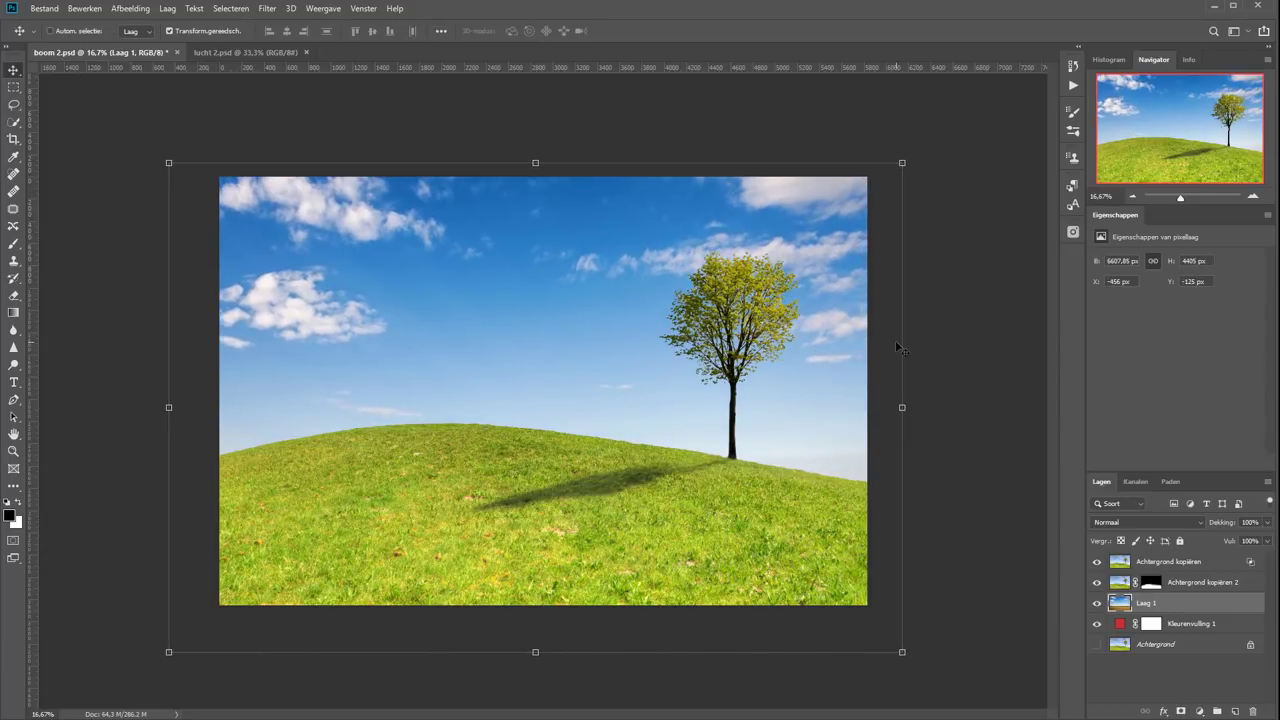
left_click_drag(1240, 628, 1253, 711)
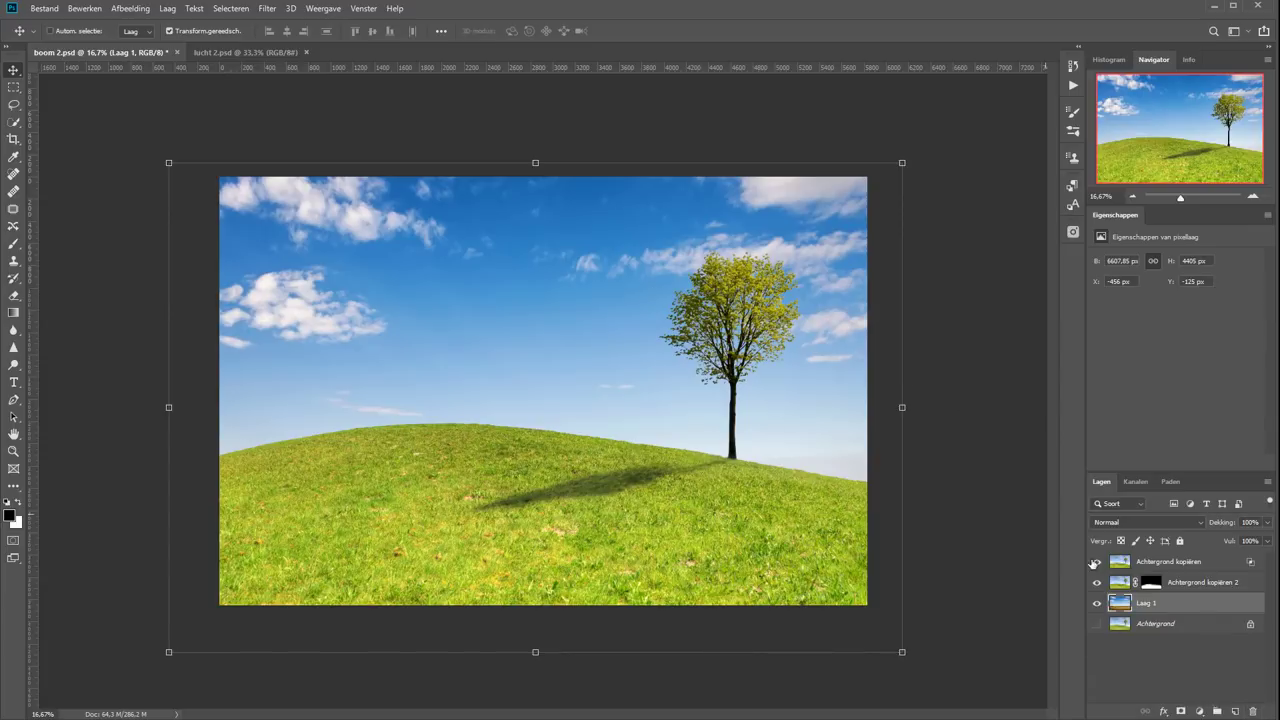
key("ctrl+1")
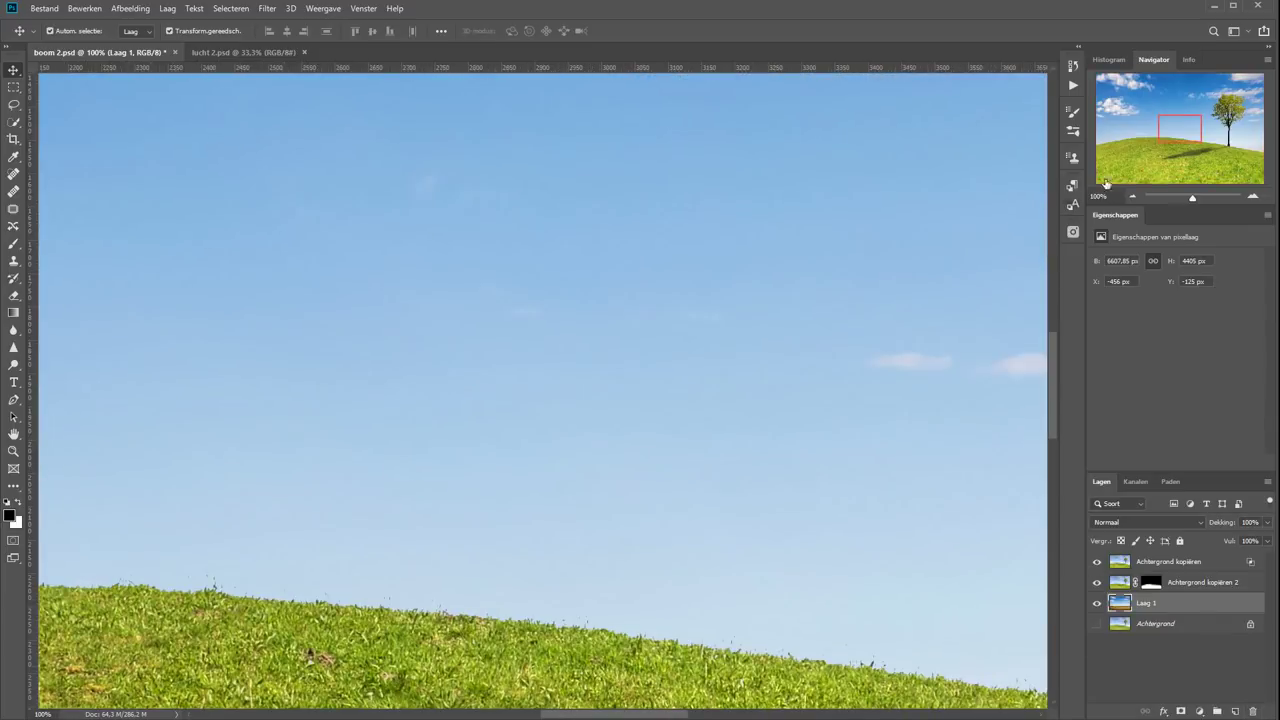
left_click(1230, 103)
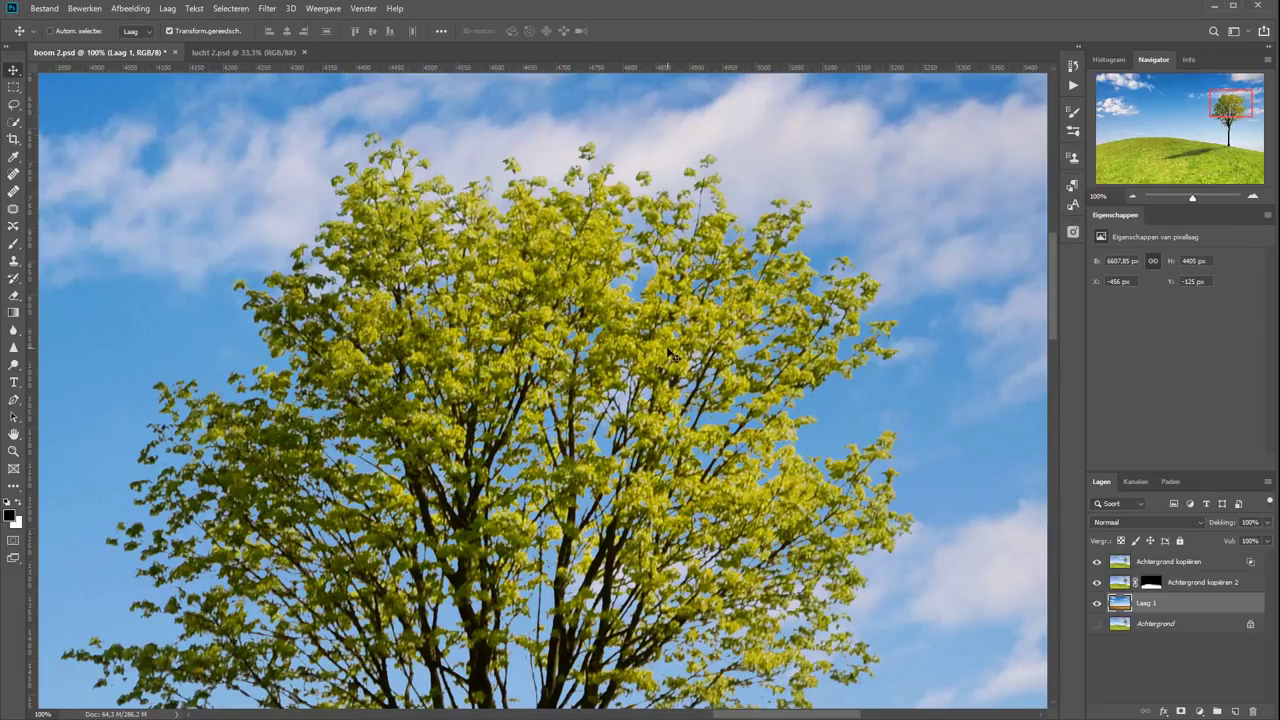
left_click(1097, 623, "alt")
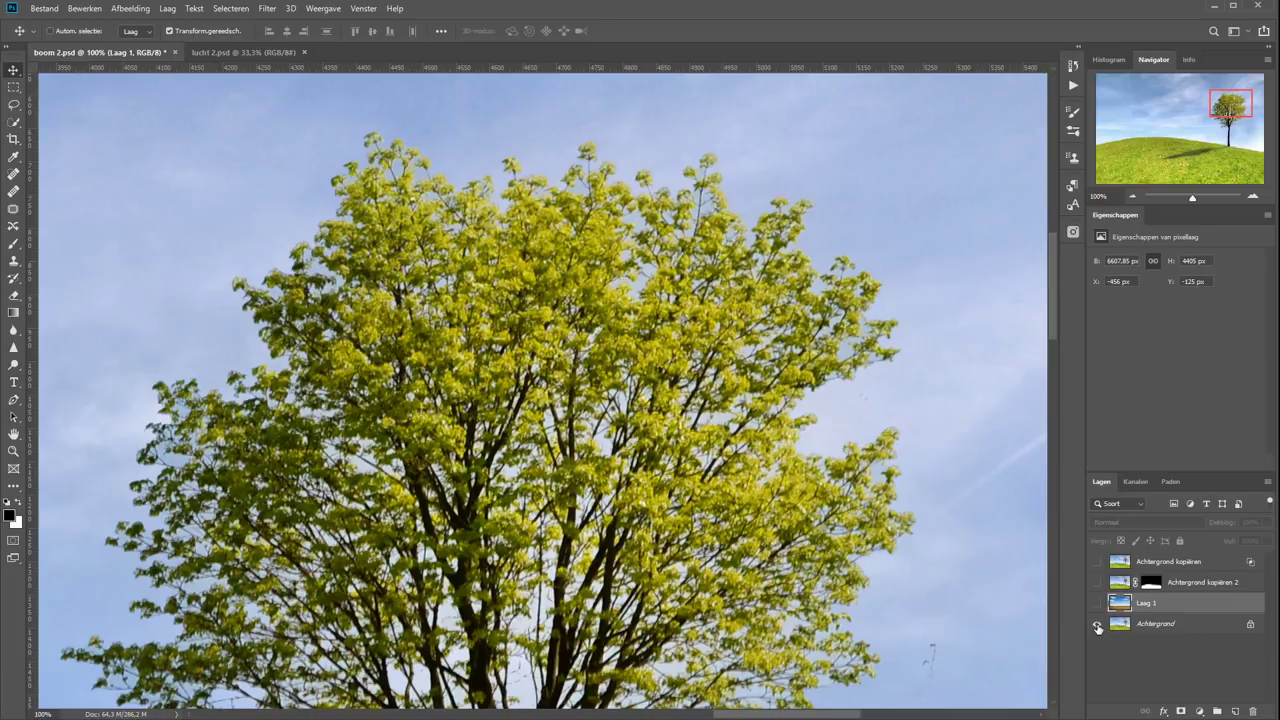
left_click(1097, 623, "alt")
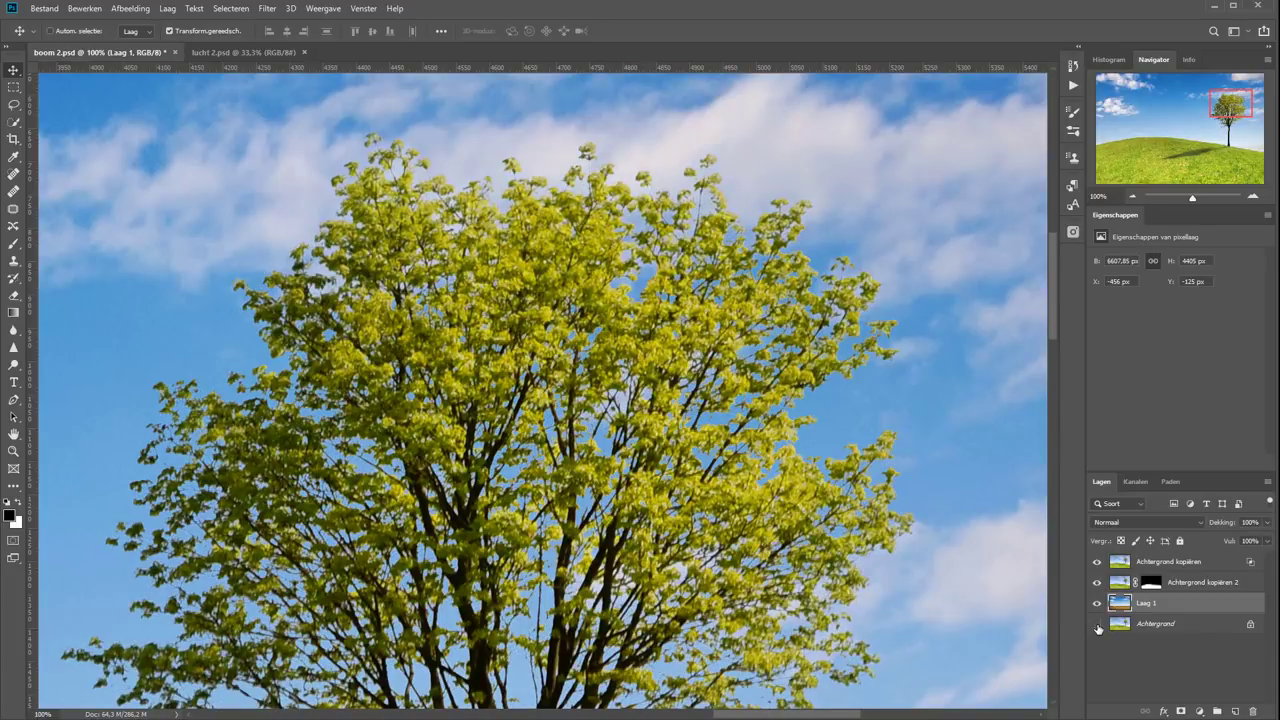
key("ctrl")
key("ctrl+0")
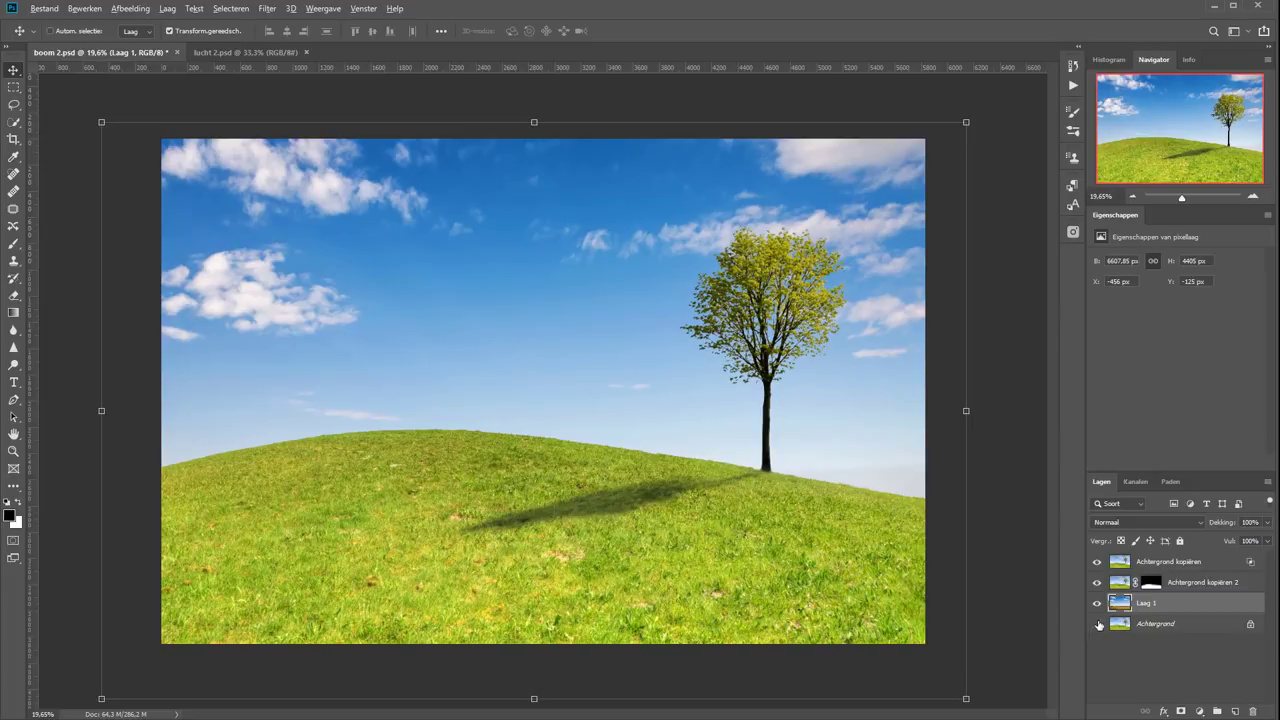
left_click(1097, 624, "alt")
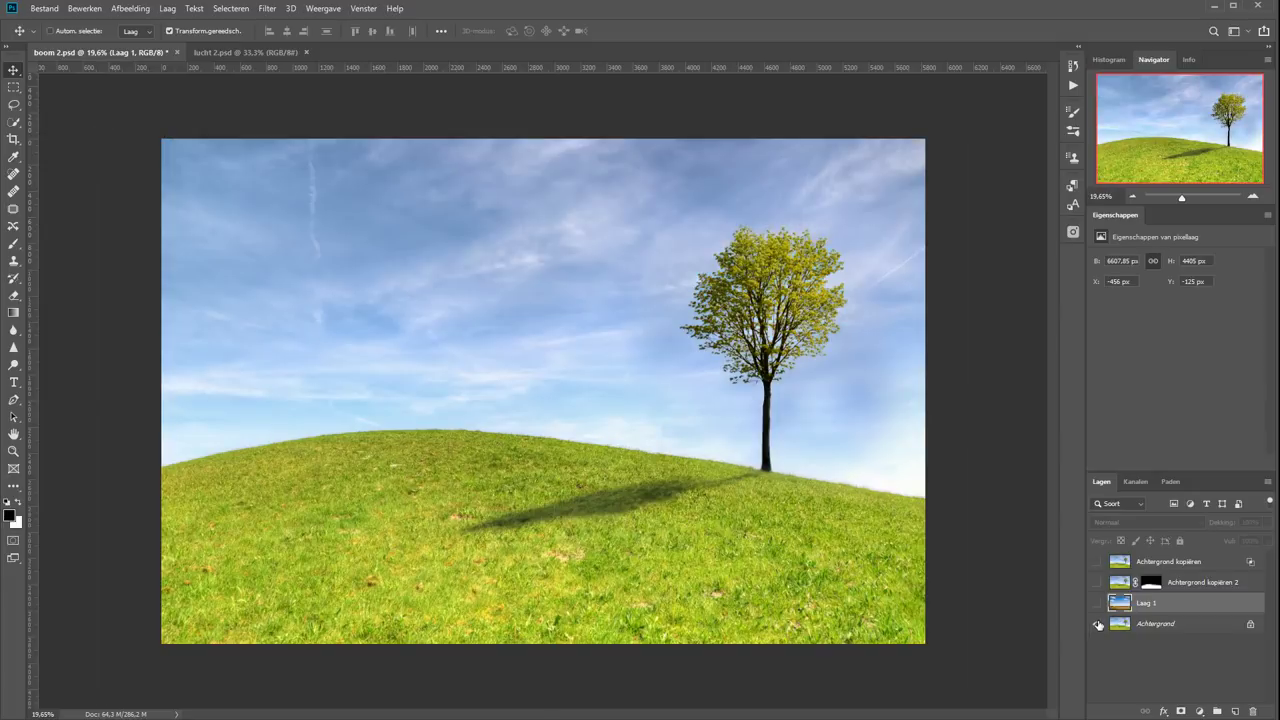
left_click(1097, 624, "alt")
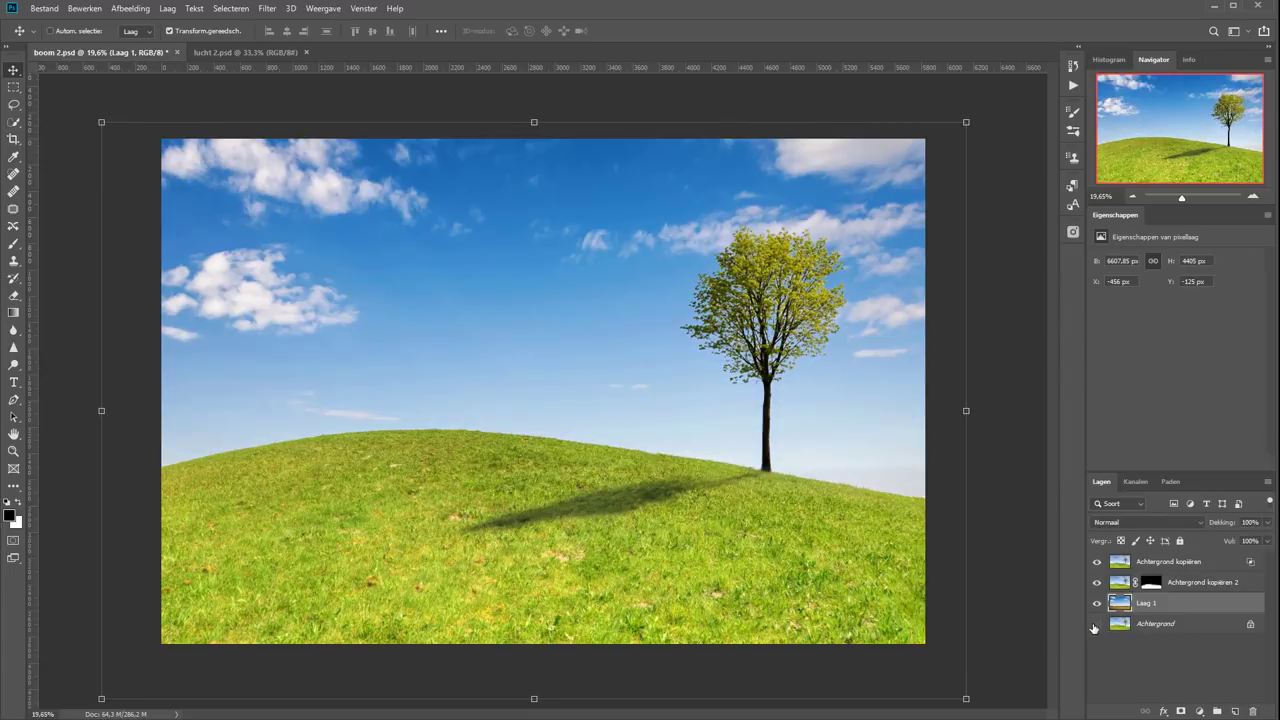